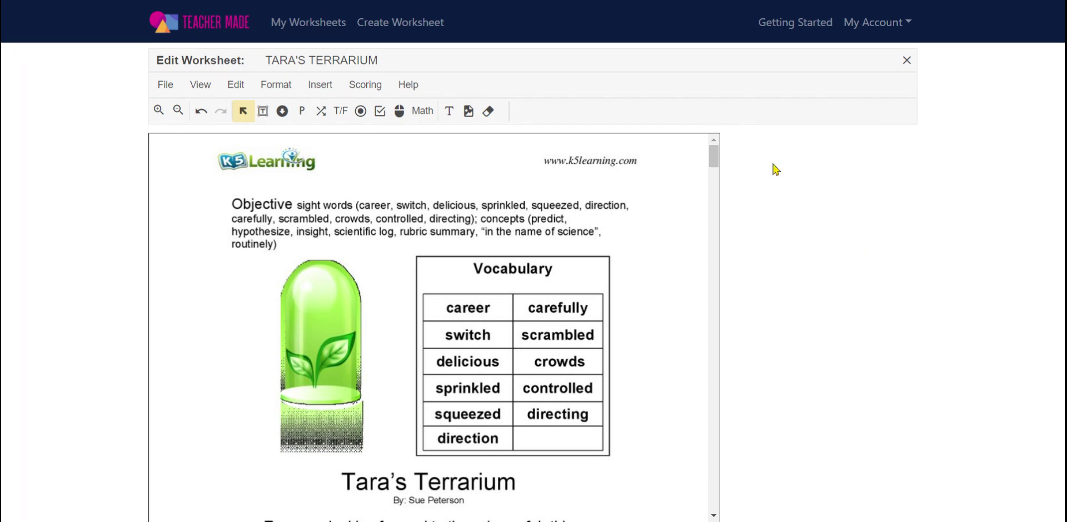
Open the View menu in the menu bar to reach the preview option.
{"action": "left_click", "coordinate": [198, 91]}
Launch the student preview and scroll past the story to the Practice / Language Work section.
{"action": "left_click", "coordinate": [213, 109]}
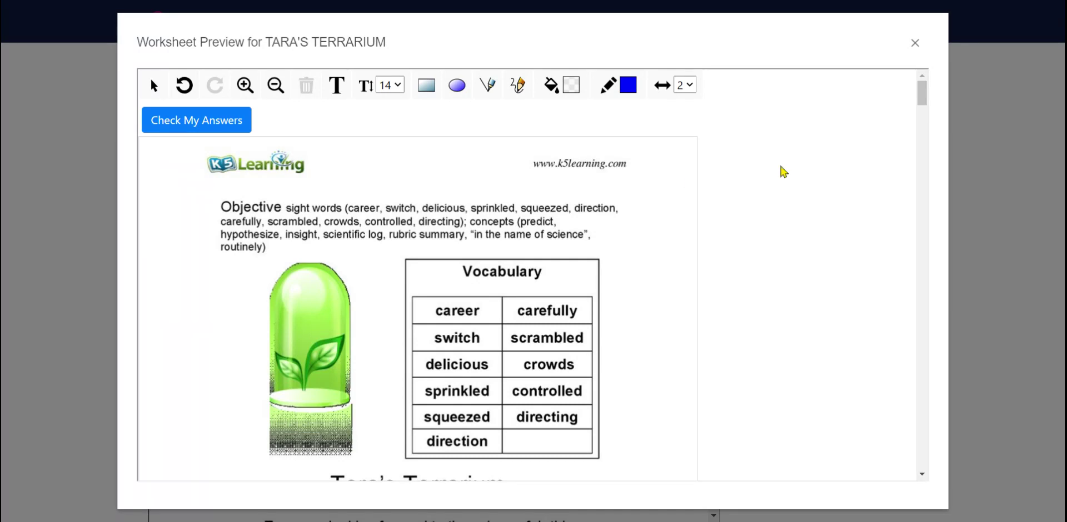
{"action": "scroll", "coordinate": [898, 166], "scroll_direction": "down", "scroll_amount": 5}
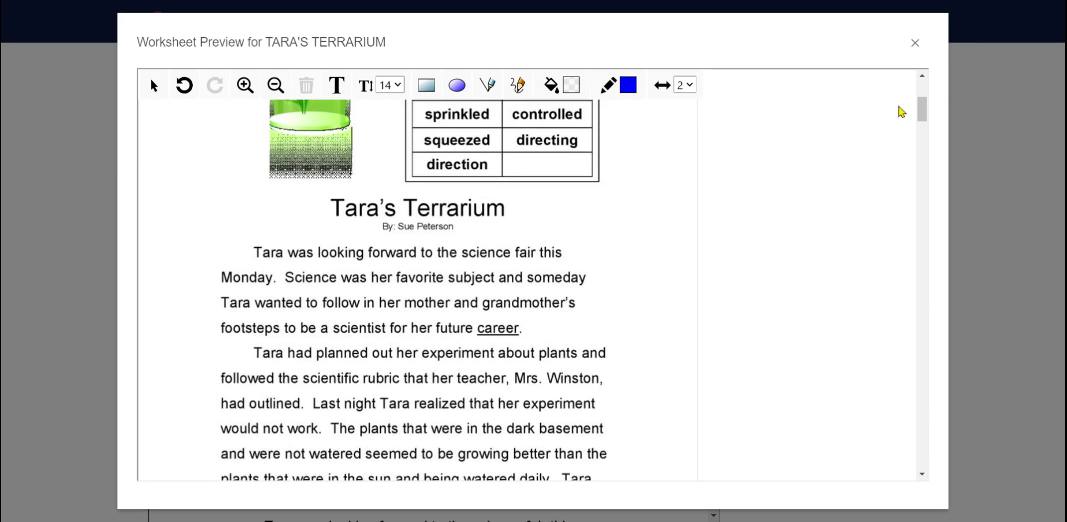
{"action": "left_click_drag", "start_coordinate": [922, 106], "coordinate": [933, 240]}
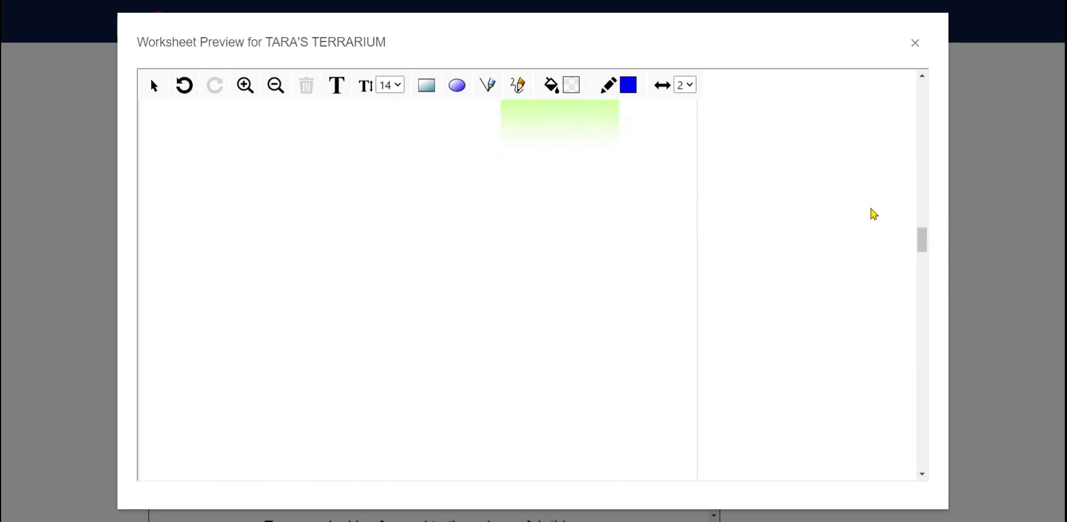
{"action": "scroll", "coordinate": [853, 211], "scroll_direction": "down", "scroll_amount": 7}
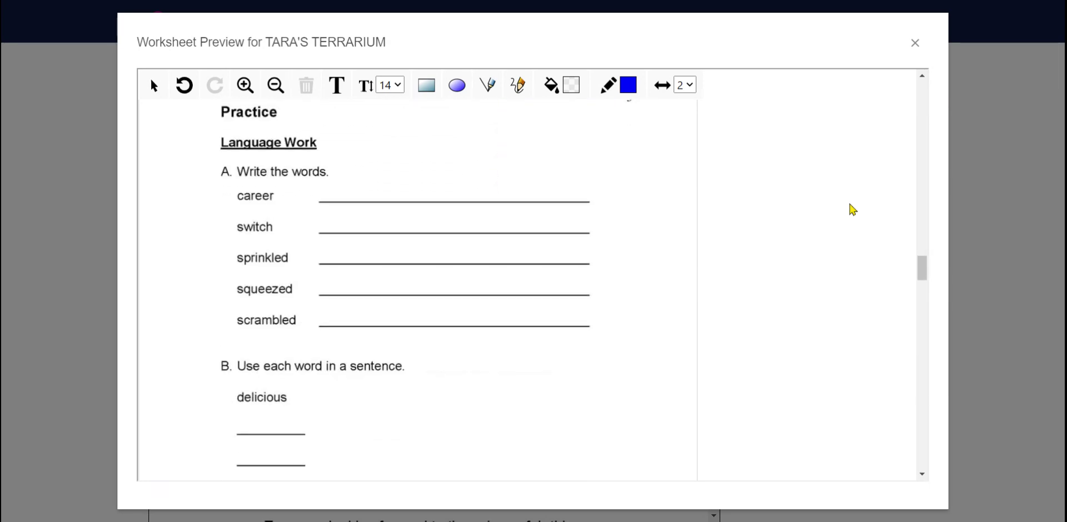
{"action": "scroll", "coordinate": [255, 147], "scroll_direction": "down", "scroll_amount": 1}
{"action": "scroll", "coordinate": [250, 107], "scroll_direction": "up", "scroll_amount": 1}
{"action": "left_click", "coordinate": [245, 89]}
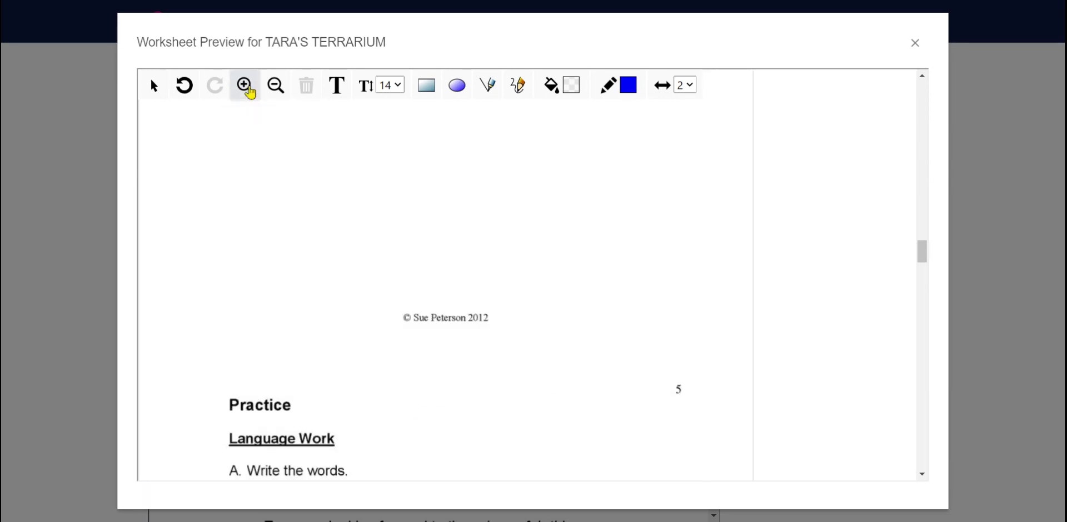
{"action": "left_click", "coordinate": [245, 89]}
{"action": "left_click", "coordinate": [245, 89]}
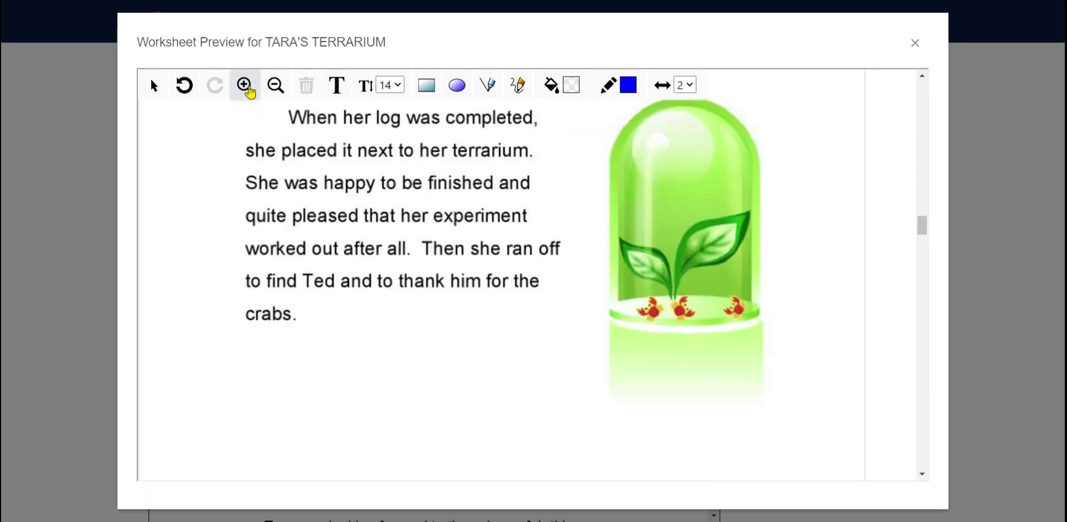
{"action": "left_click", "coordinate": [276, 88]}
{"action": "left_click", "coordinate": [276, 88]}
{"action": "left_click", "coordinate": [275, 88]}
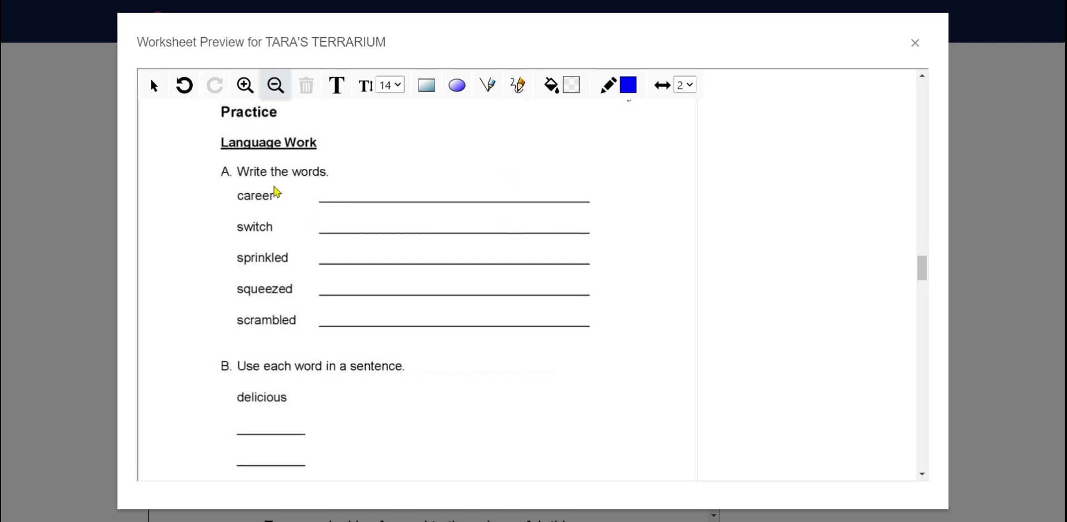
Place the cursor on the career answer line to begin a test answer.
{"action": "left_click", "coordinate": [333, 193]}
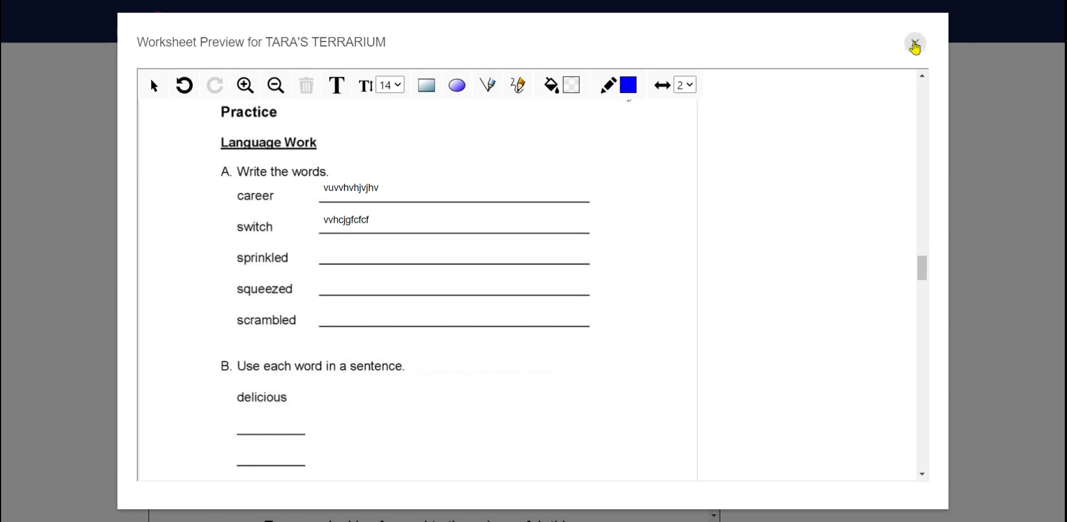
Exit the preview and cover the blank lines under delicious in part B with a colour block.
{"action": "left_click", "coordinate": [914, 44]}
{"action": "scroll", "coordinate": [639, 307], "scroll_direction": "down", "scroll_amount": 8}
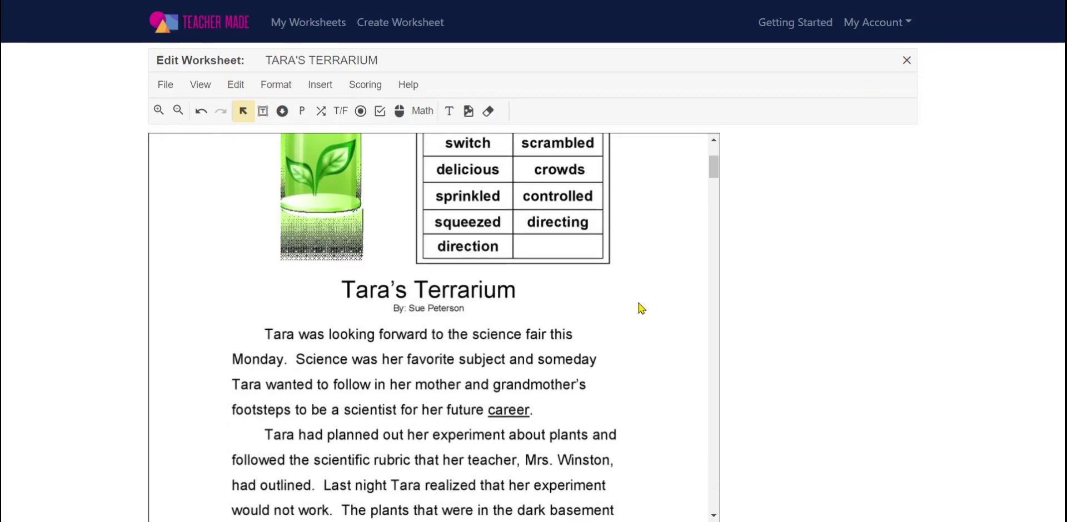
{"action": "scroll", "coordinate": [641, 308], "scroll_direction": "down", "scroll_amount": 15}
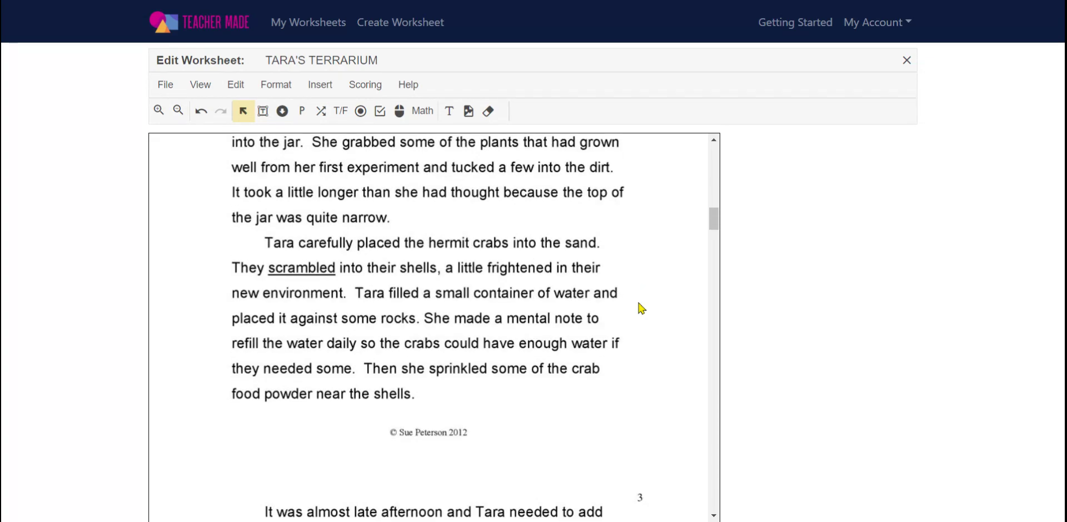
{"action": "scroll", "coordinate": [641, 309], "scroll_direction": "down", "scroll_amount": 15}
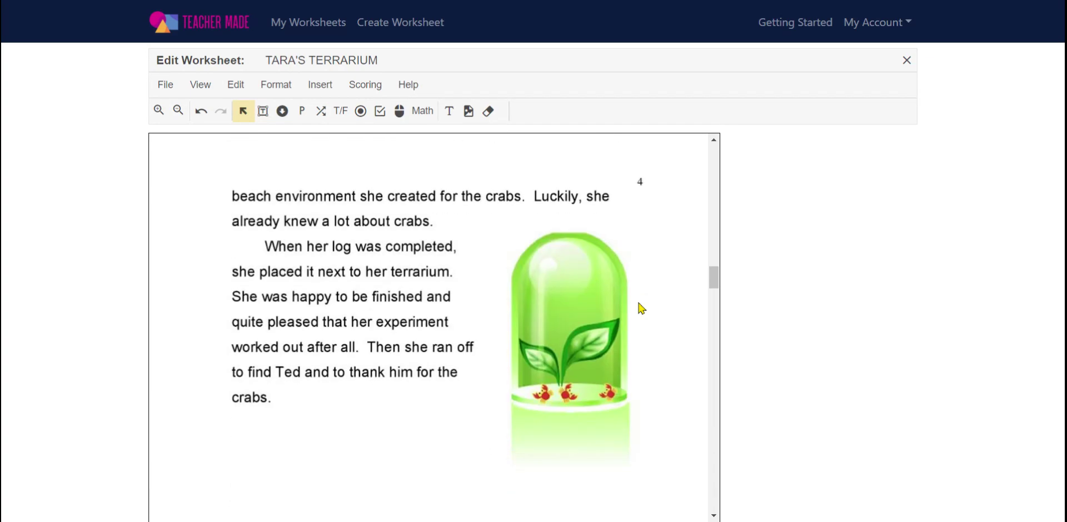
{"action": "scroll", "coordinate": [639, 307], "scroll_direction": "down", "scroll_amount": 10}
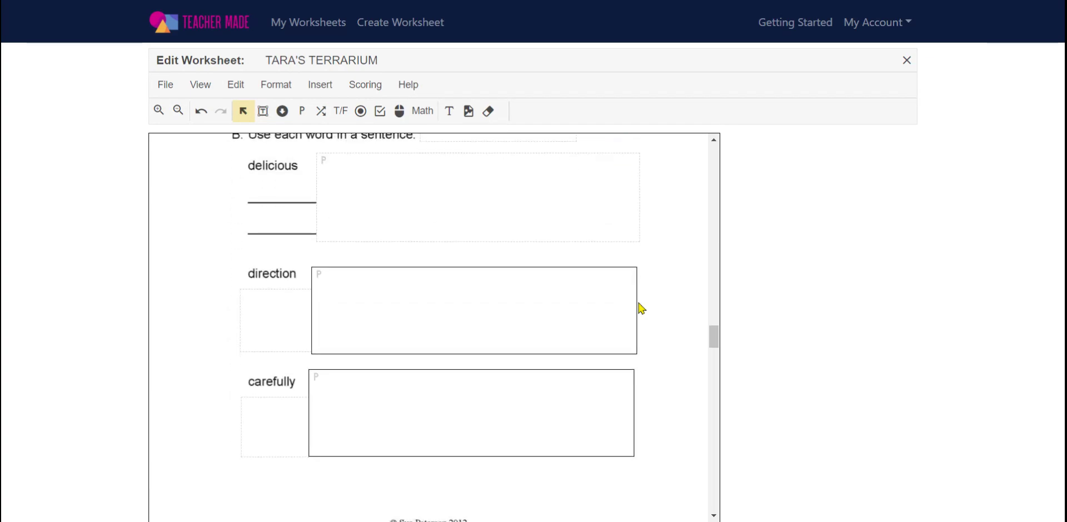
{"action": "scroll", "coordinate": [656, 328], "scroll_direction": "up", "scroll_amount": 1}
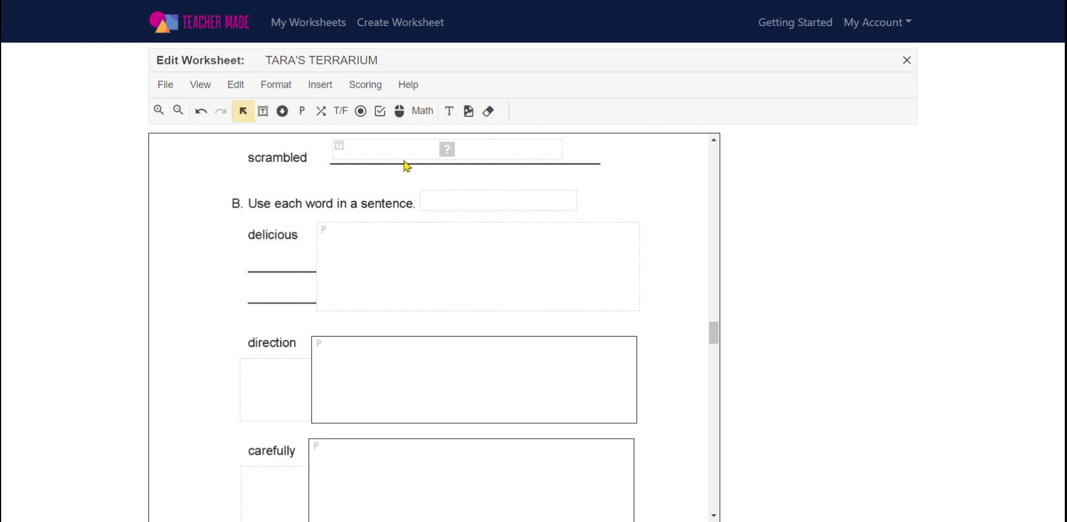
{"action": "left_click", "coordinate": [488, 112]}
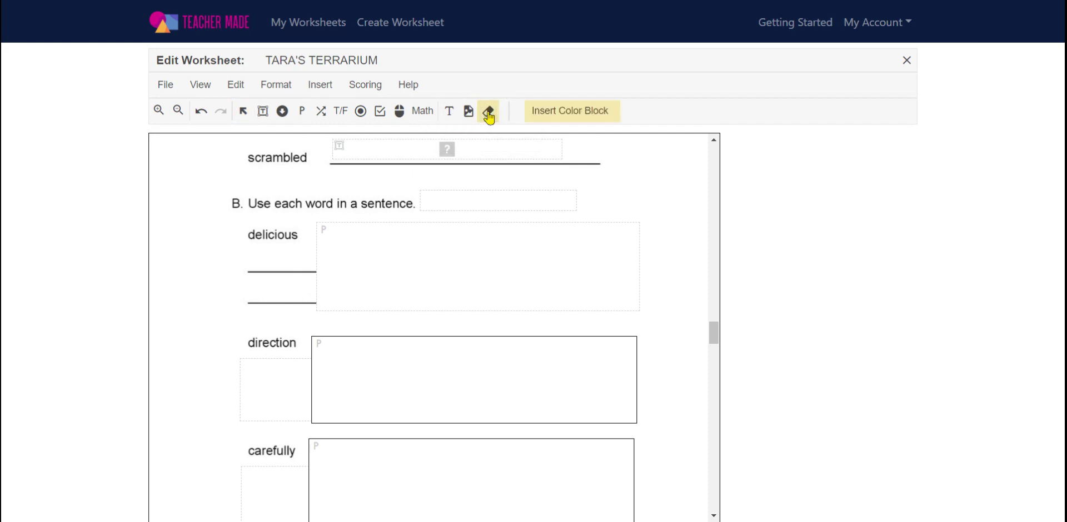
{"action": "left_click_drag", "start_coordinate": [233, 252], "coordinate": [316, 283]}
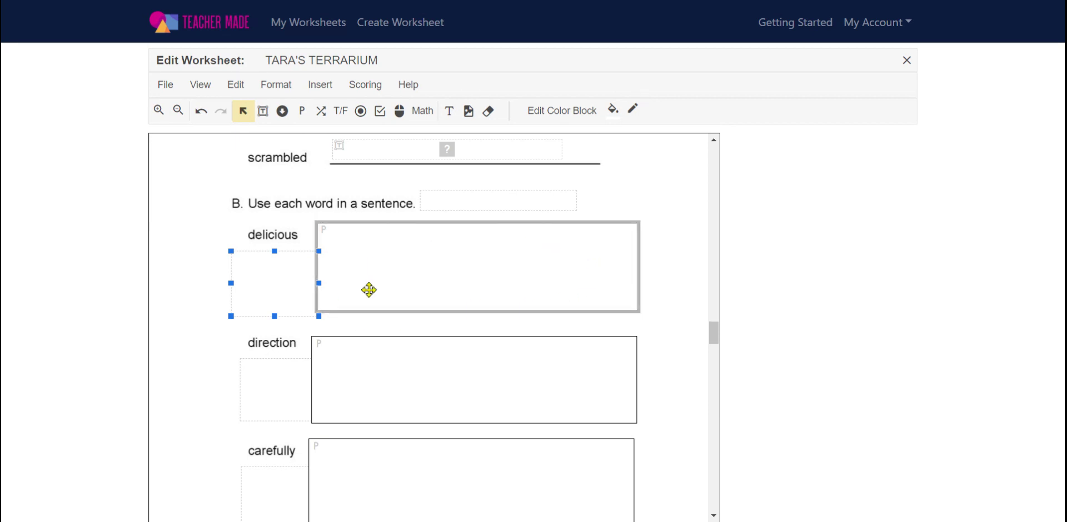
Give the delicious answer box a black border, keeping the font and text size 20 unchanged.
{"action": "left_click", "coordinate": [471, 254]}
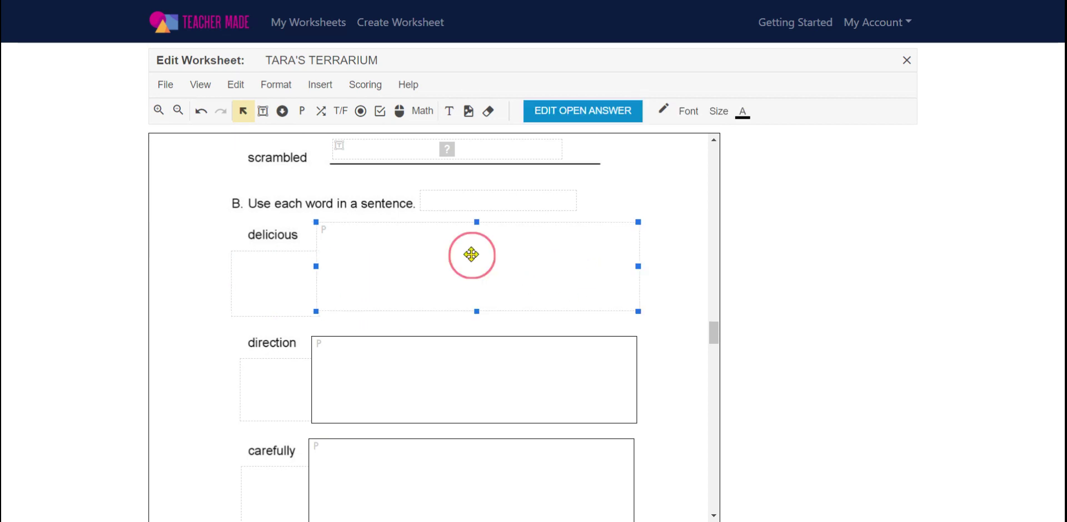
{"action": "left_click", "coordinate": [665, 113]}
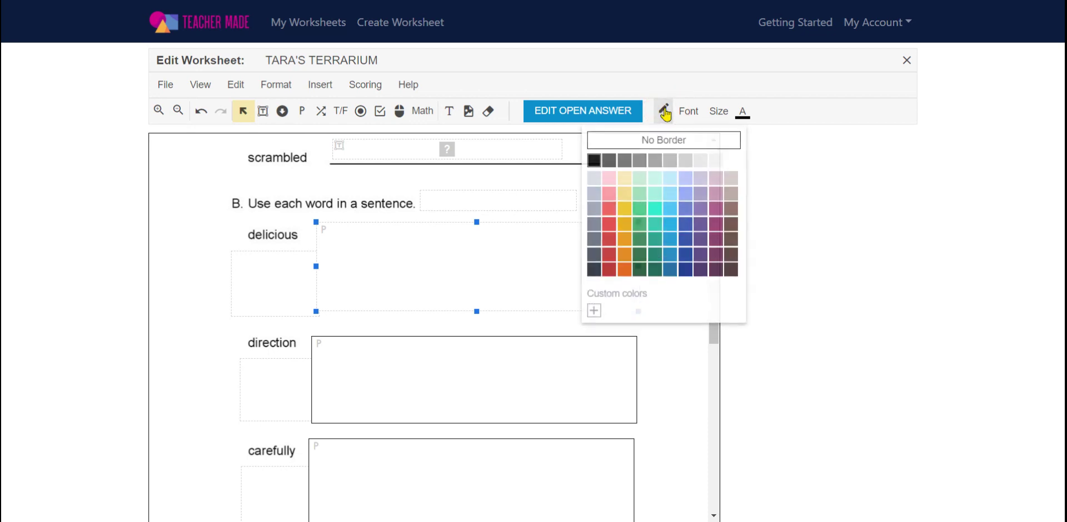
{"action": "left_click", "coordinate": [592, 162]}
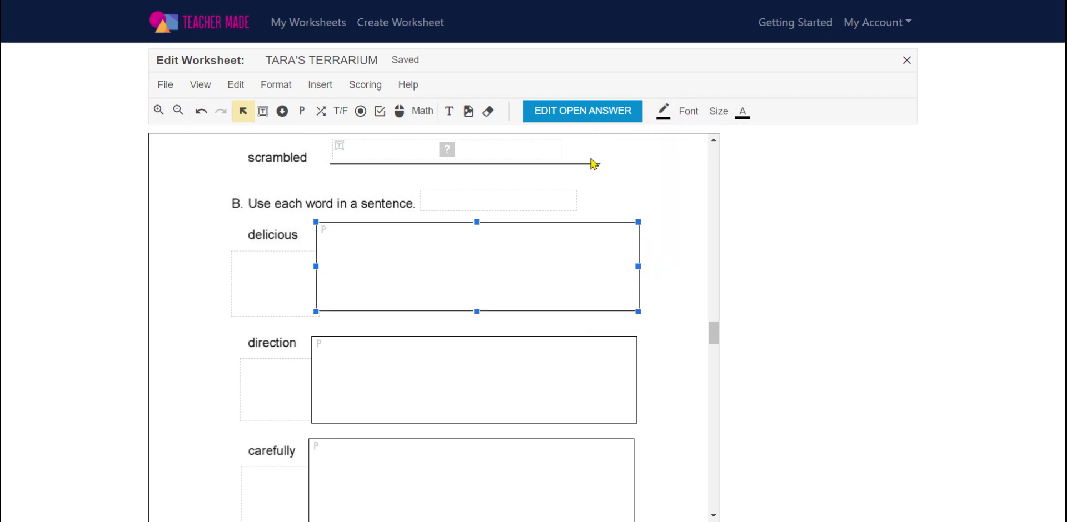
{"action": "left_click", "coordinate": [689, 110]}
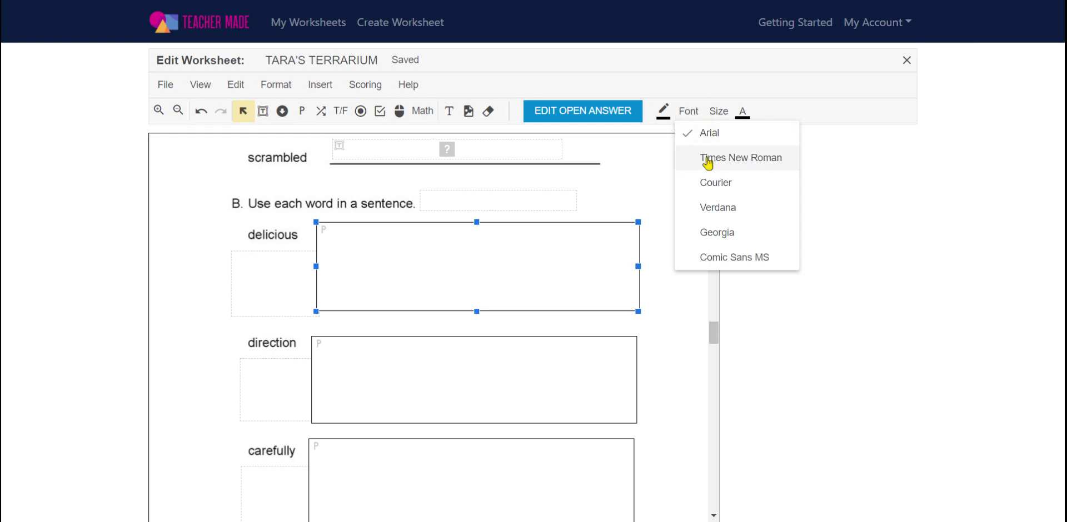
{"action": "left_click", "coordinate": [716, 270]}
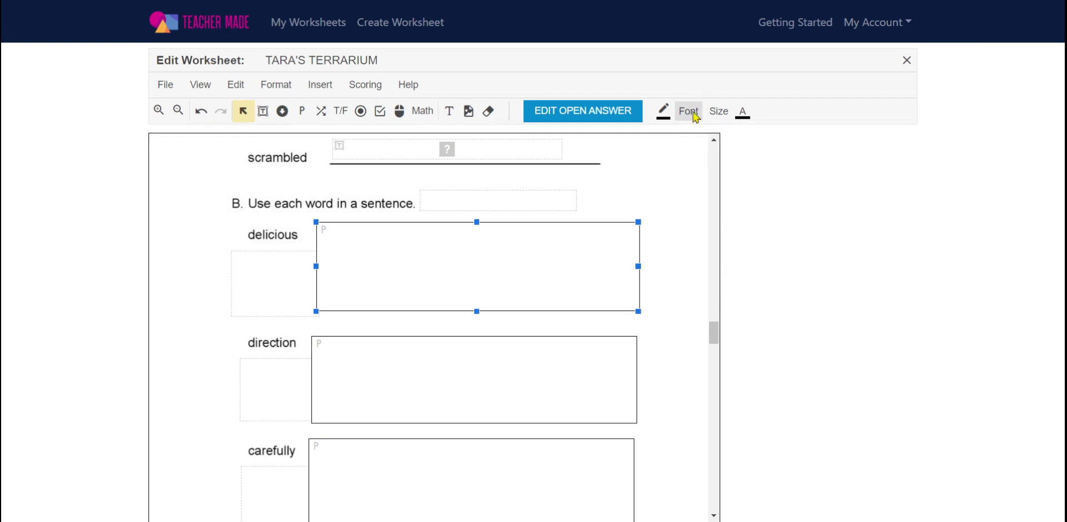
{"action": "left_click", "coordinate": [718, 113]}
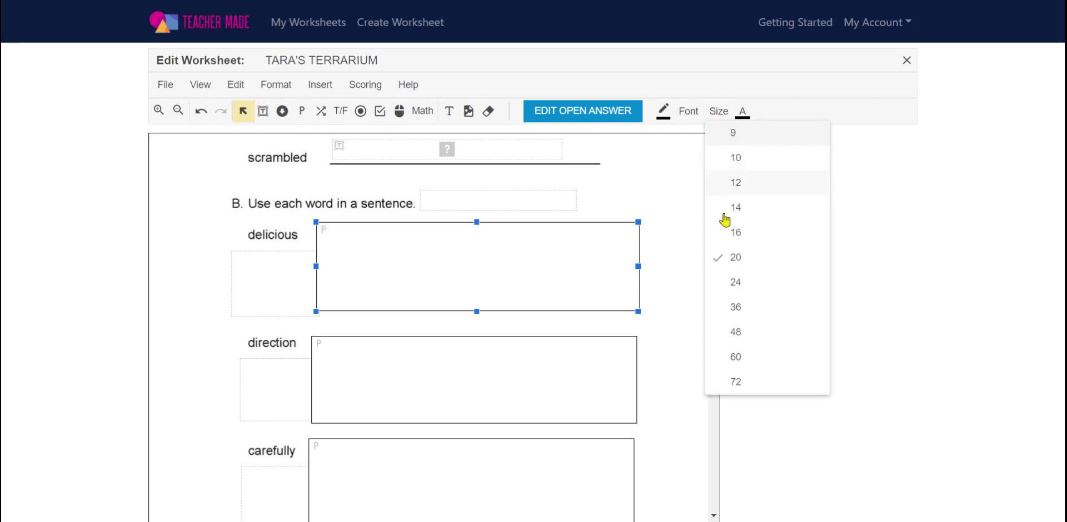
{"action": "left_click", "coordinate": [734, 264]}
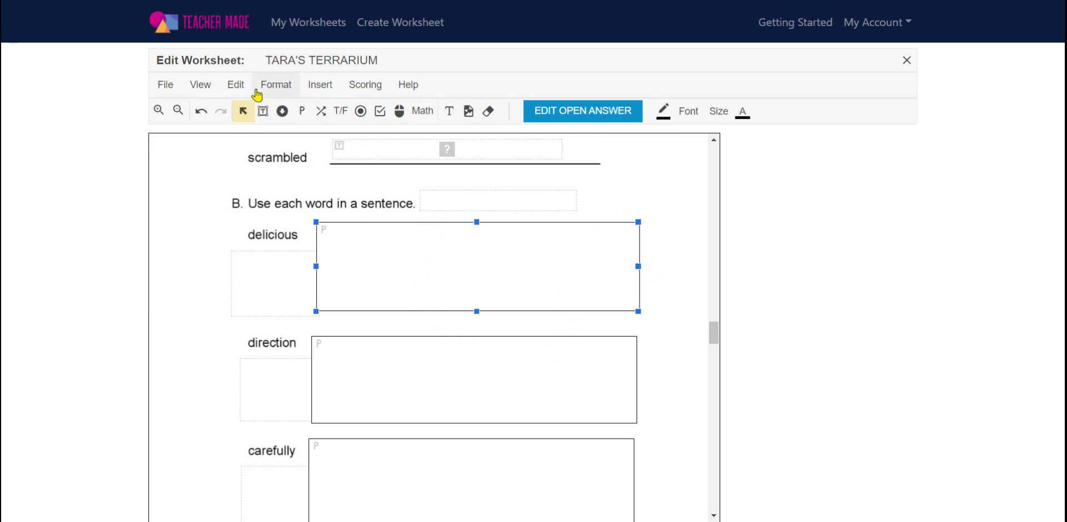
Reopen the student preview and scroll down to section B.
{"action": "left_click", "coordinate": [203, 87]}
{"action": "left_click", "coordinate": [237, 112]}
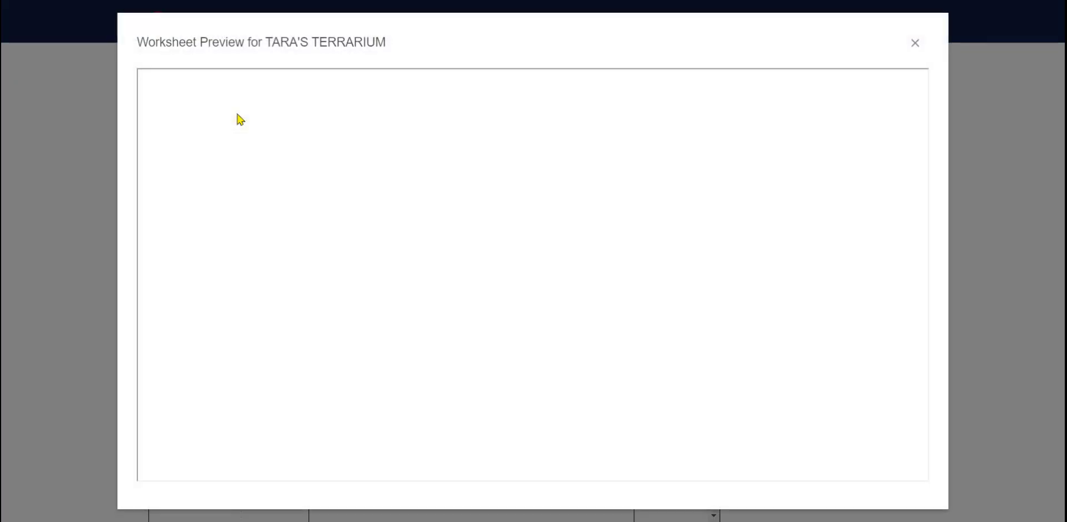
{"action": "scroll", "coordinate": [603, 270], "scroll_direction": "down", "scroll_amount": 15}
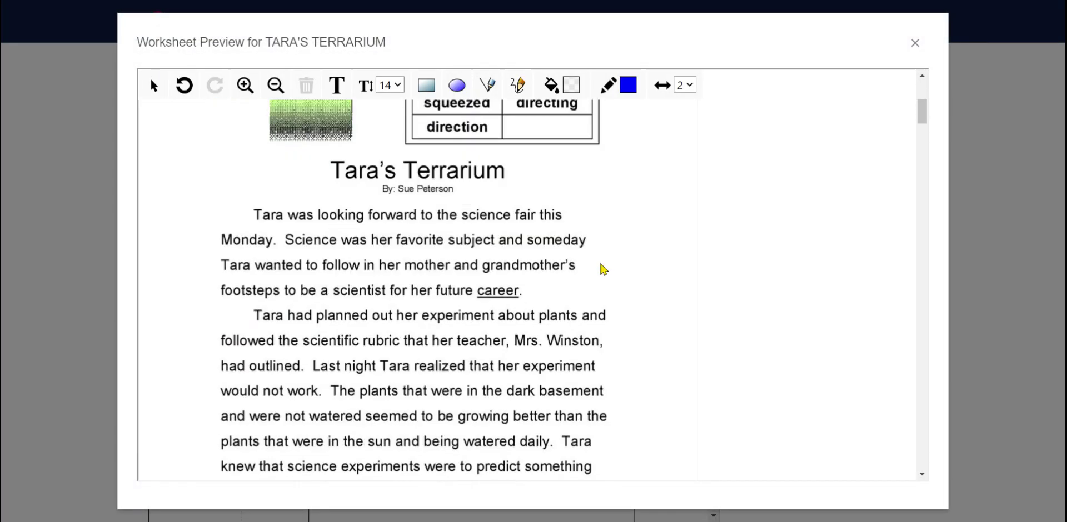
{"action": "scroll", "coordinate": [589, 271], "scroll_direction": "down", "scroll_amount": 20}
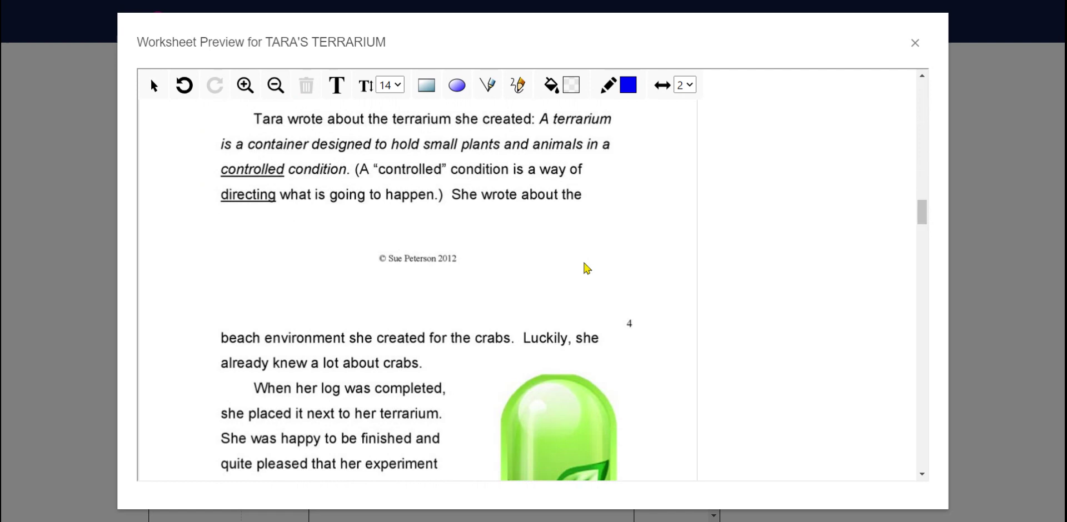
{"action": "scroll", "coordinate": [585, 270], "scroll_direction": "down", "scroll_amount": 5}
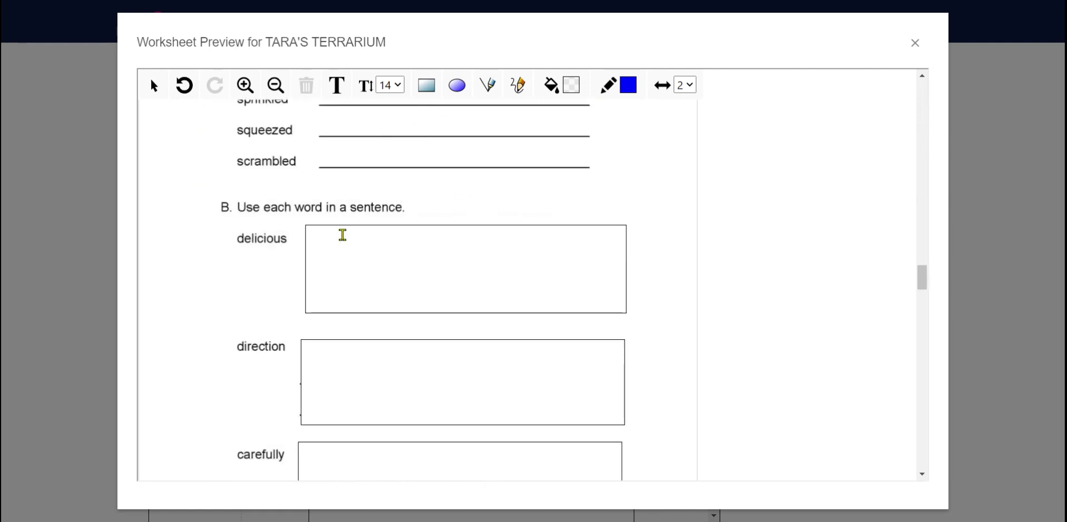
Type the test answer 'jhvjhvhvhgkcgh' in the delicious box and scroll to section C Matching.
{"action": "left_click", "coordinate": [322, 249]}
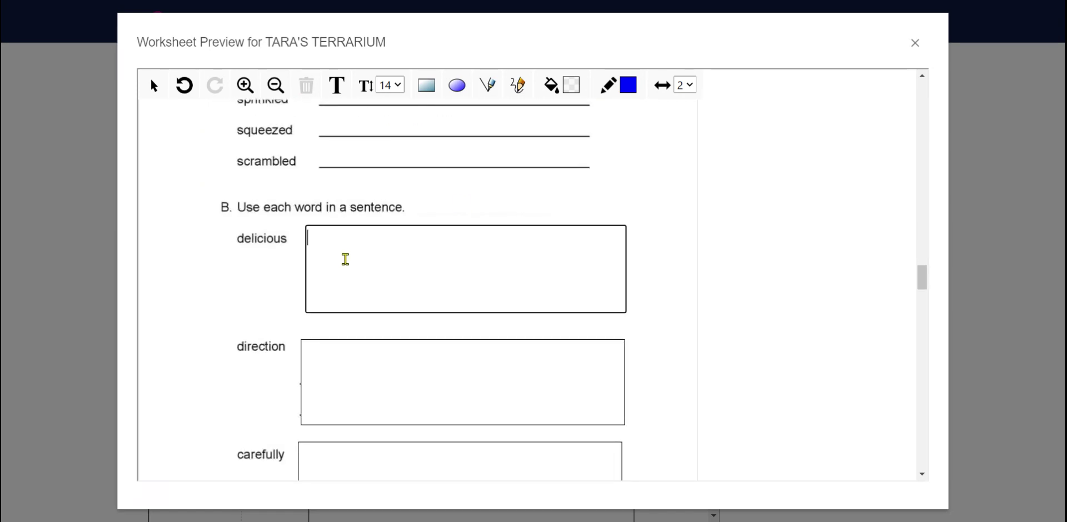
{"action": "type", "text": "jhvjhvhvhgkcghv"}
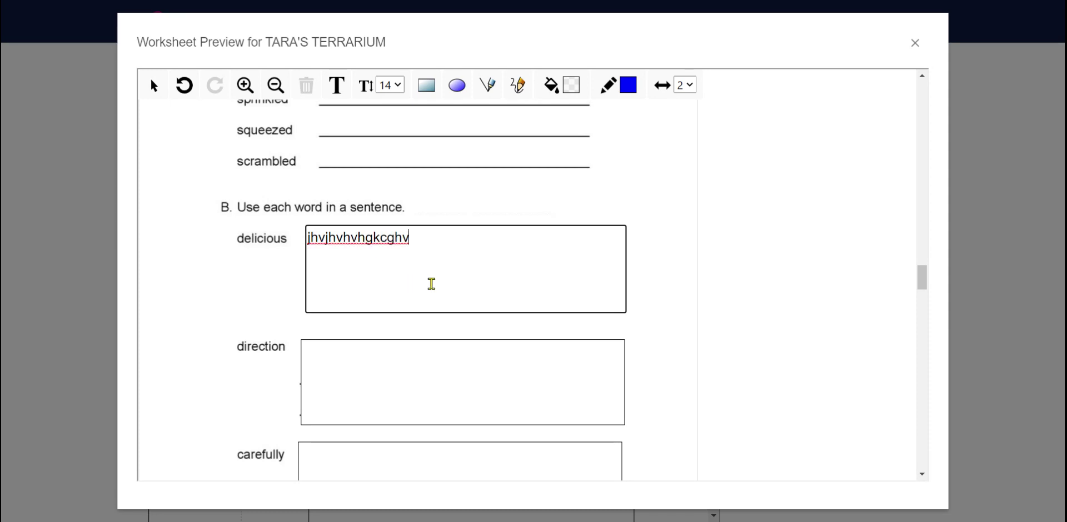
{"action": "scroll", "coordinate": [431, 283], "scroll_direction": "down", "scroll_amount": 4}
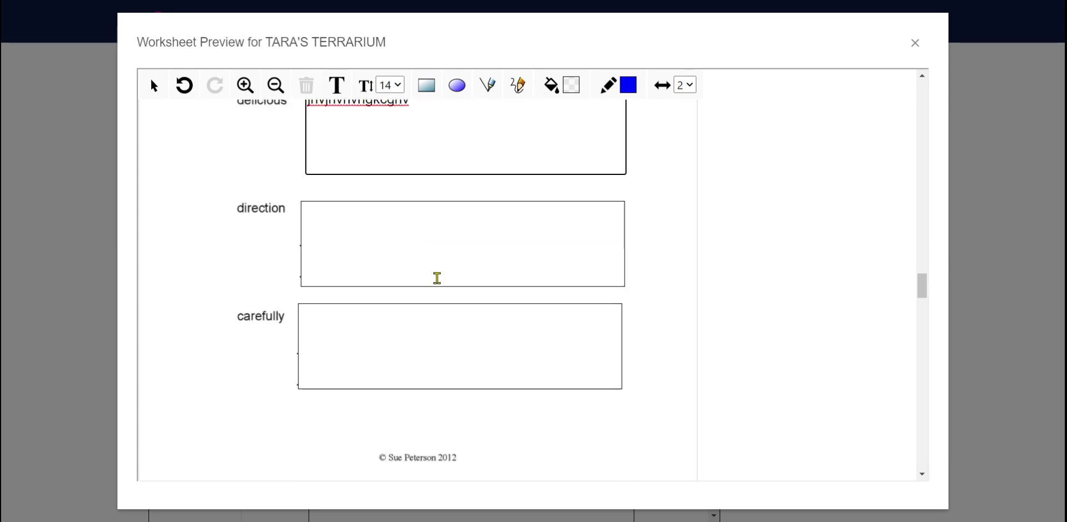
{"action": "scroll", "coordinate": [437, 277], "scroll_direction": "down", "scroll_amount": 9}
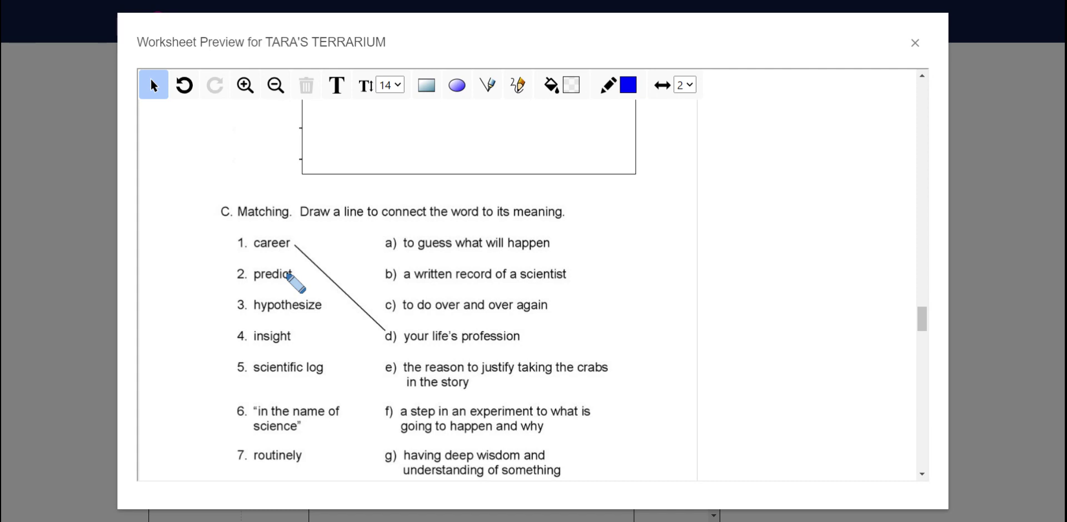
Draw matching lines from predict to meaning c and hypothesize to meaning b, undoing missteps.
{"action": "left_click_drag", "start_coordinate": [285, 272], "coordinate": [439, 243]}
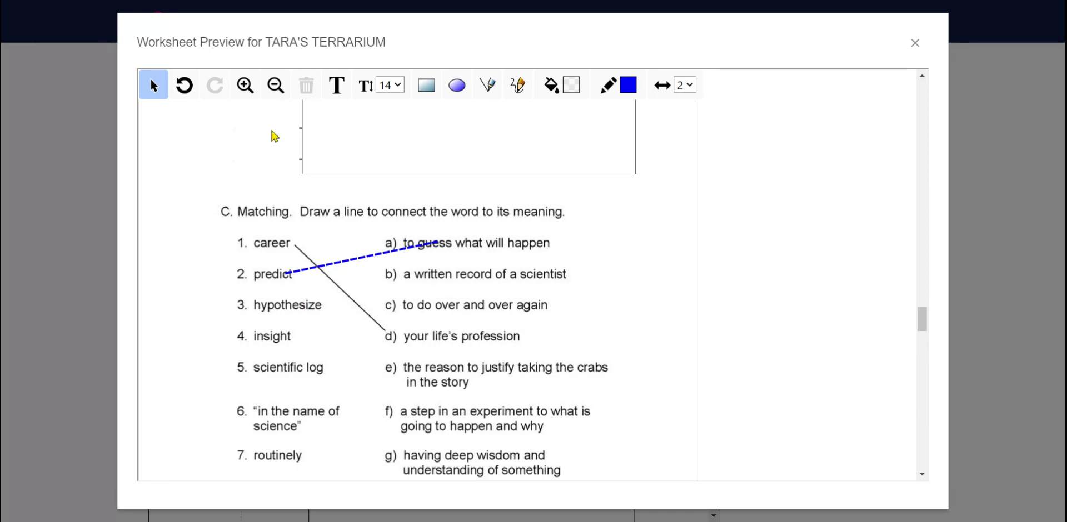
{"action": "left_click", "coordinate": [186, 87]}
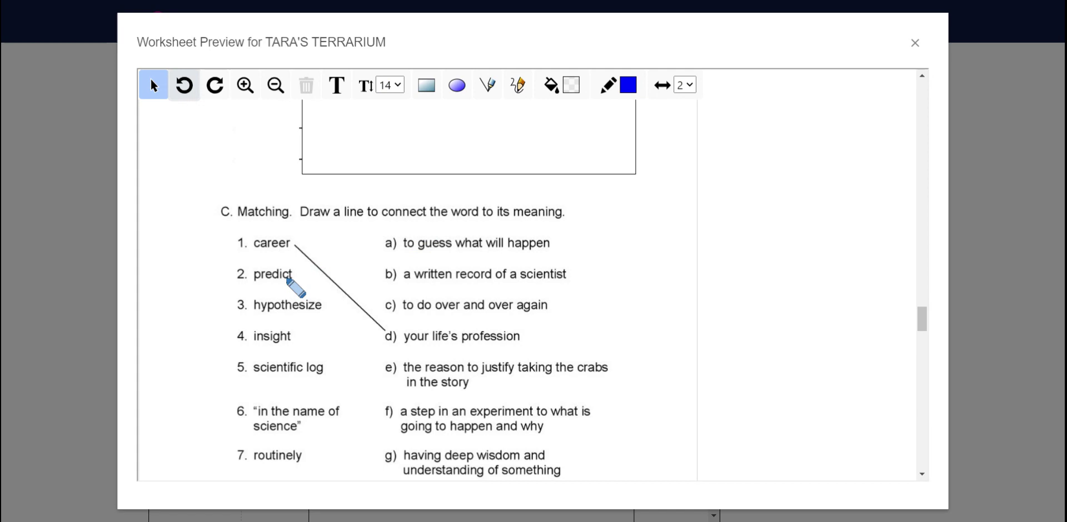
{"action": "left_click_drag", "start_coordinate": [286, 275], "coordinate": [401, 245]}
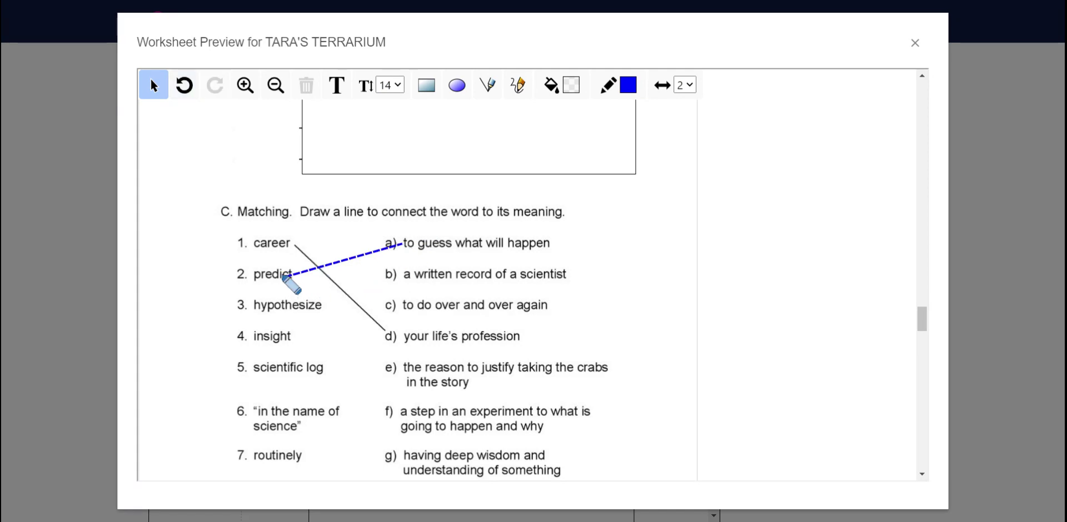
{"action": "left_click_drag", "start_coordinate": [283, 272], "coordinate": [404, 307]}
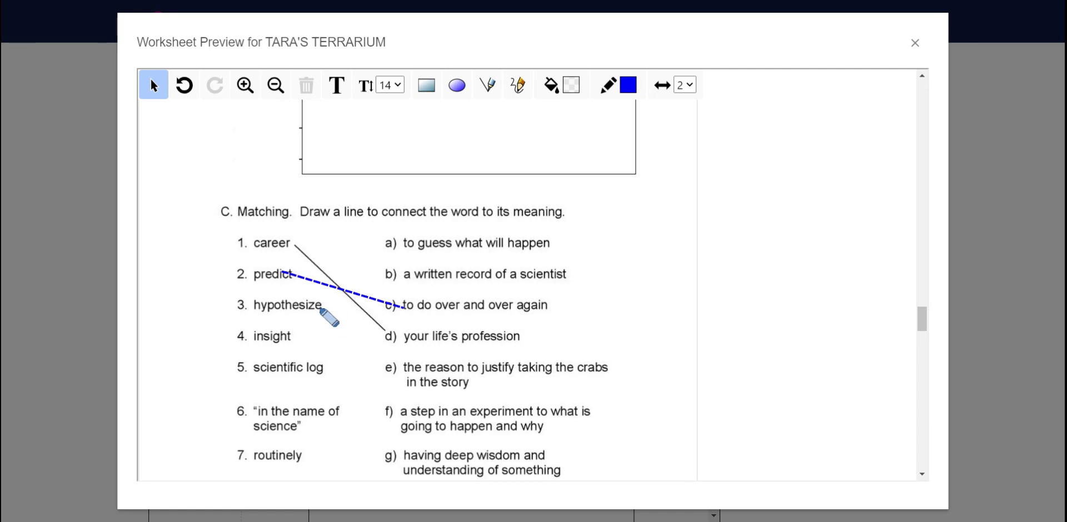
{"action": "left_click_drag", "start_coordinate": [320, 305], "coordinate": [392, 284]}
{"action": "key", "text": "ctrl+z"}
{"action": "left_click_drag", "start_coordinate": [303, 307], "coordinate": [431, 272]}
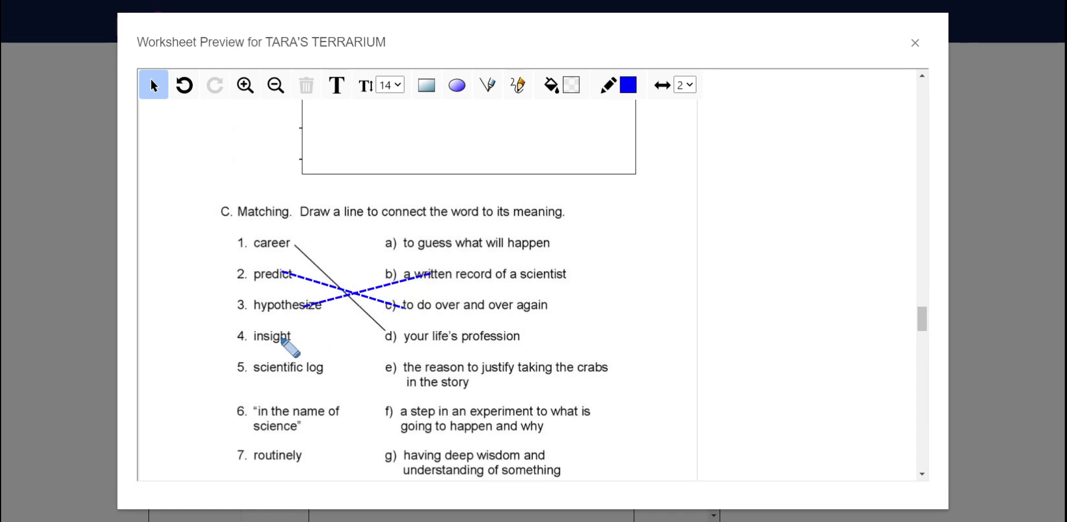
Link insight to meaning d, scientific log to meaning a, and in the name of science to e.
{"action": "mouse_move", "coordinate": [282, 340]}
{"action": "left_mouse_down"}
{"action": "mouse_move", "coordinate": [357, 337]}
{"action": "mouse_move", "coordinate": [393, 396]}
{"action": "mouse_move", "coordinate": [699, 347]}
{"action": "left_mouse_up"}
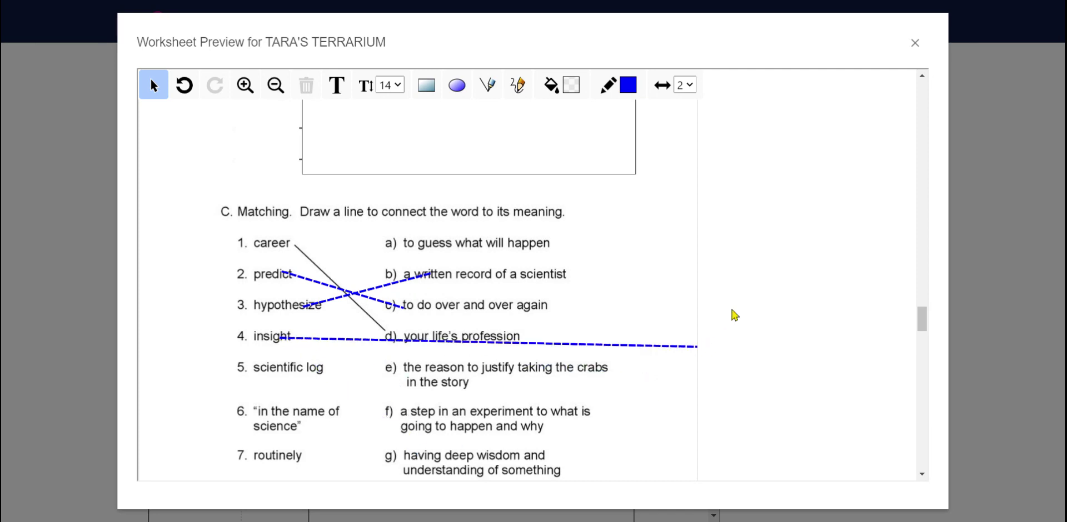
{"action": "left_click_drag", "start_coordinate": [730, 317], "coordinate": [674, 348]}
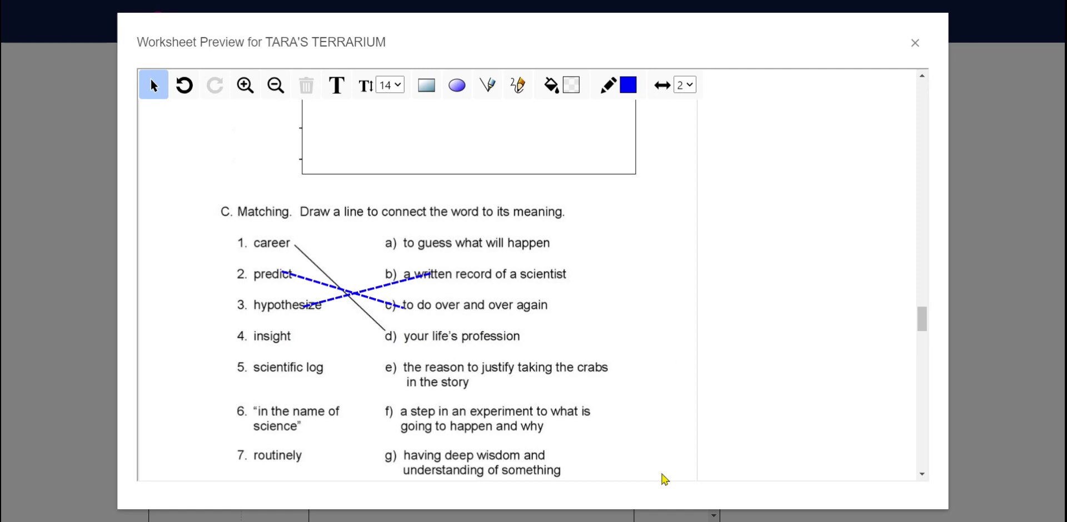
{"action": "left_click_drag", "start_coordinate": [314, 367], "coordinate": [451, 338]}
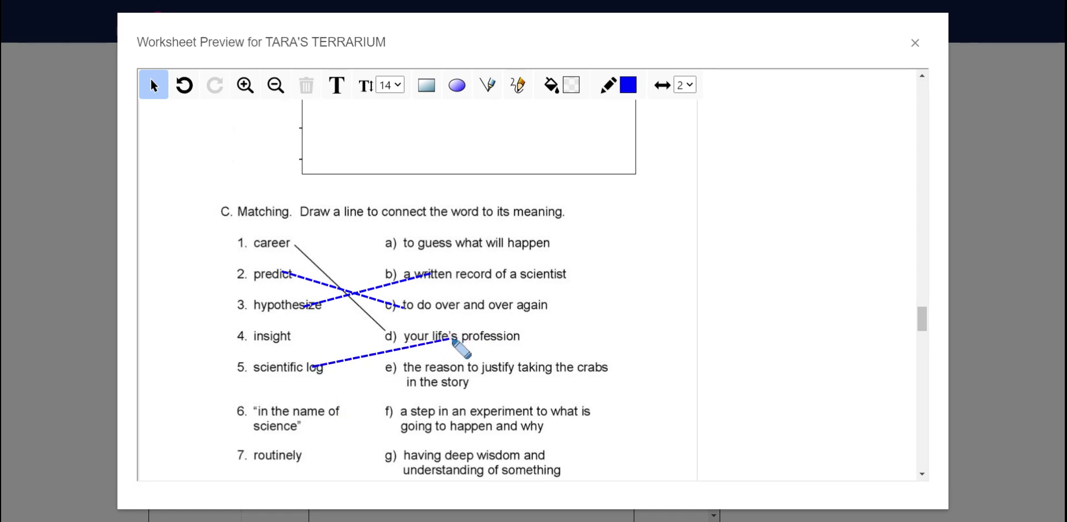
{"action": "mouse_move", "coordinate": [289, 336]}
{"action": "left_mouse_down"}
{"action": "mouse_move", "coordinate": [381, 361]}
{"action": "mouse_move", "coordinate": [409, 338]}
{"action": "mouse_move", "coordinate": [450, 338]}
{"action": "mouse_move", "coordinate": [347, 337]}
{"action": "mouse_move", "coordinate": [451, 340]}
{"action": "left_mouse_up"}
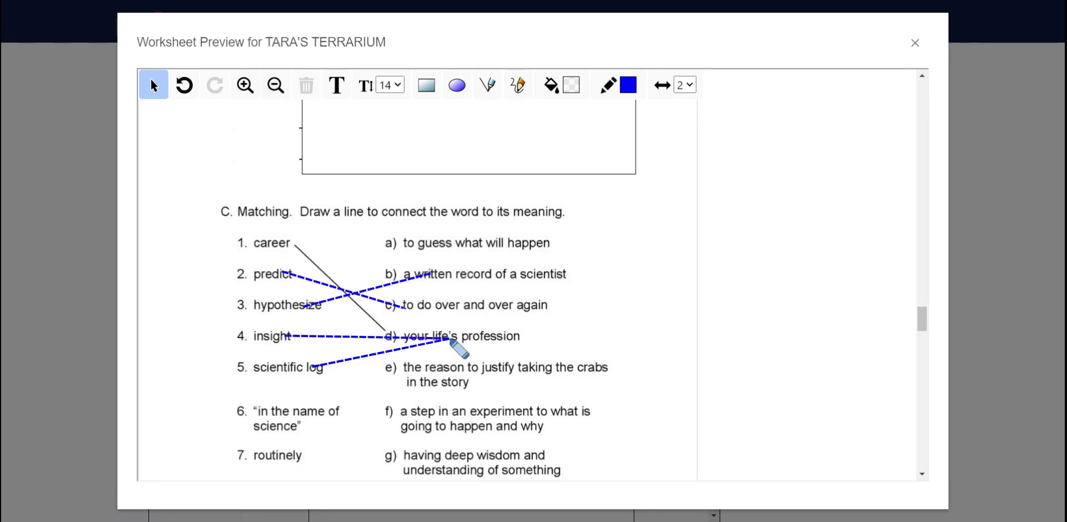
{"action": "key", "text": "ctrl+z"}
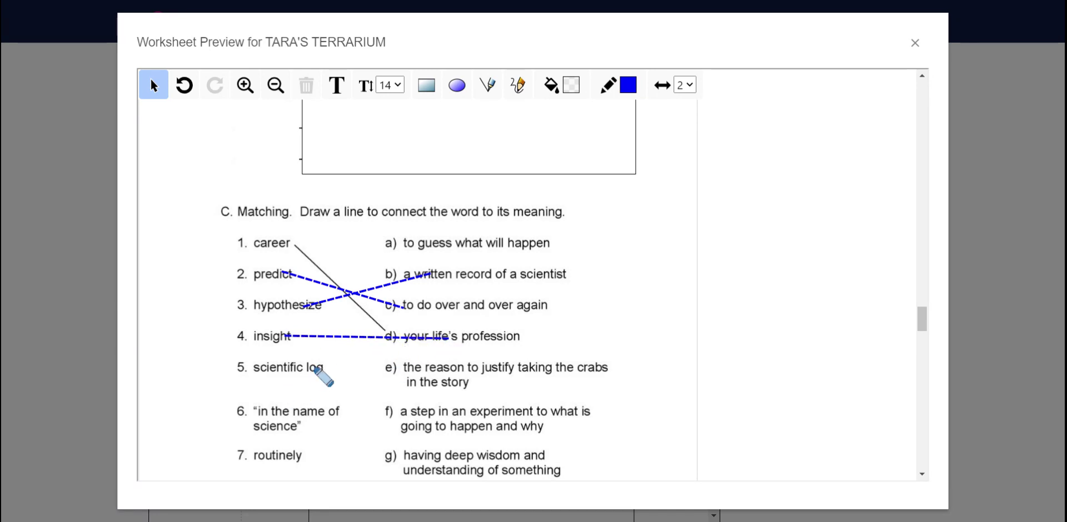
{"action": "left_click_drag", "start_coordinate": [315, 368], "coordinate": [383, 246]}
{"action": "key", "text": "ctrl+z"}
{"action": "left_click_drag", "start_coordinate": [303, 368], "coordinate": [448, 244]}
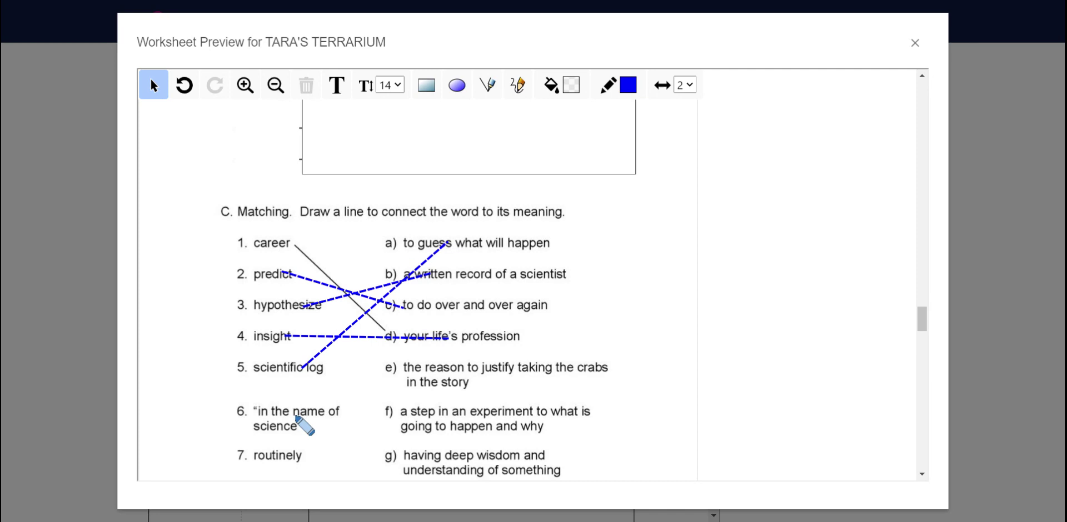
{"action": "left_click_drag", "start_coordinate": [294, 413], "coordinate": [420, 371]}
Link routinely to meaning f, rematch insight to meaning g, and scroll down to part D Phonics.
{"action": "scroll", "coordinate": [422, 374], "scroll_direction": "down", "scroll_amount": 4}
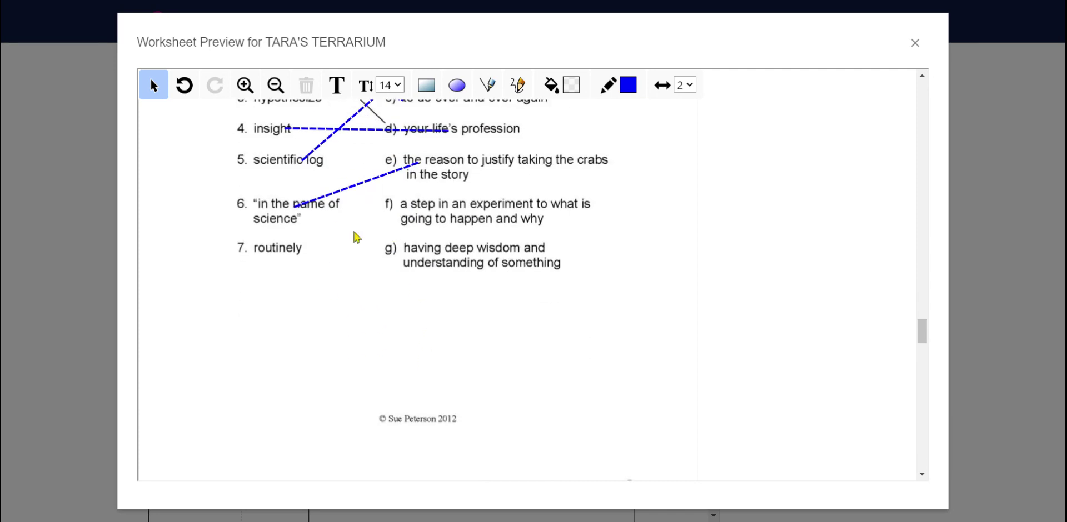
{"action": "left_click_drag", "start_coordinate": [277, 251], "coordinate": [435, 204]}
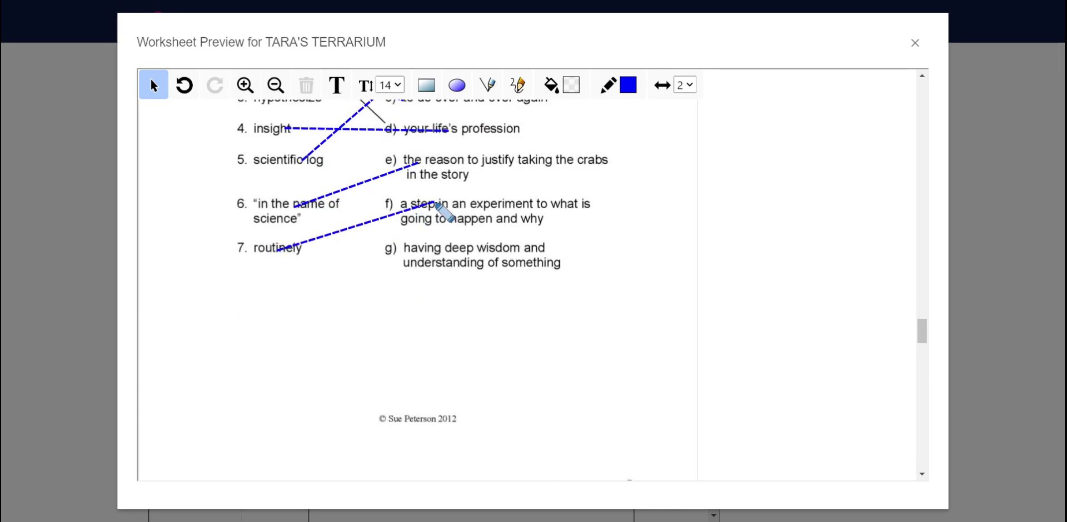
{"action": "scroll", "coordinate": [448, 238], "scroll_direction": "up", "scroll_amount": 4}
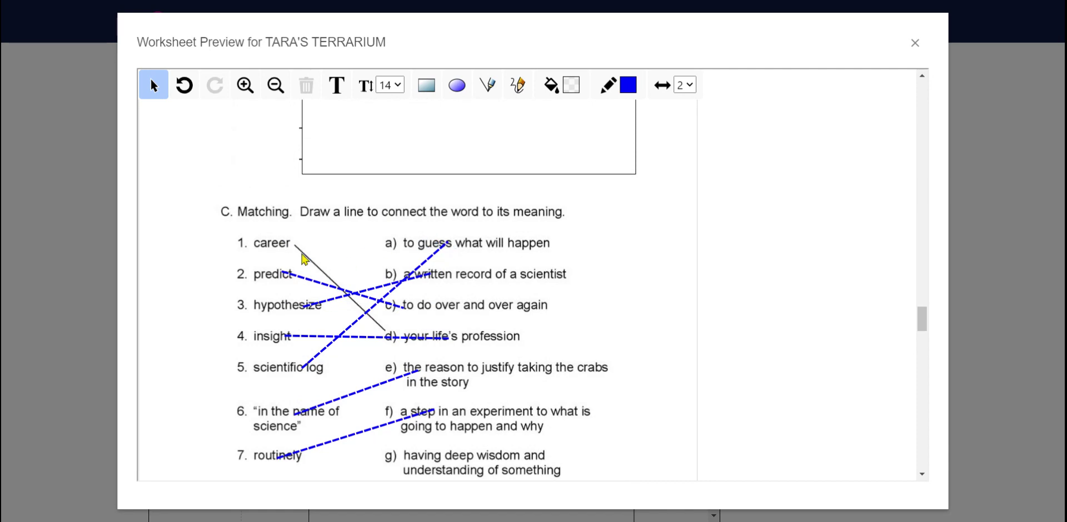
{"action": "scroll", "coordinate": [311, 350], "scroll_direction": "down", "scroll_amount": 3}
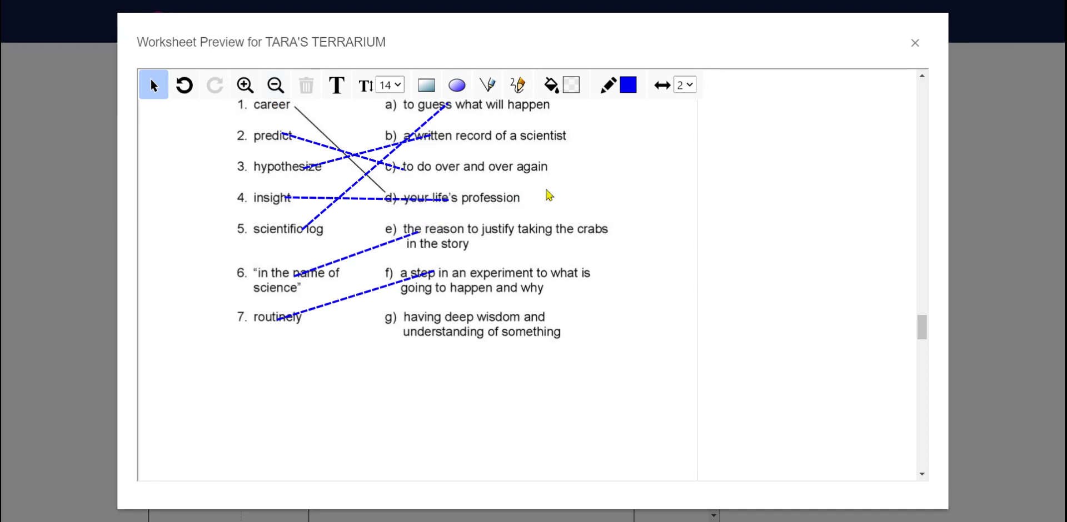
{"action": "left_click_drag", "start_coordinate": [274, 197], "coordinate": [424, 325]}
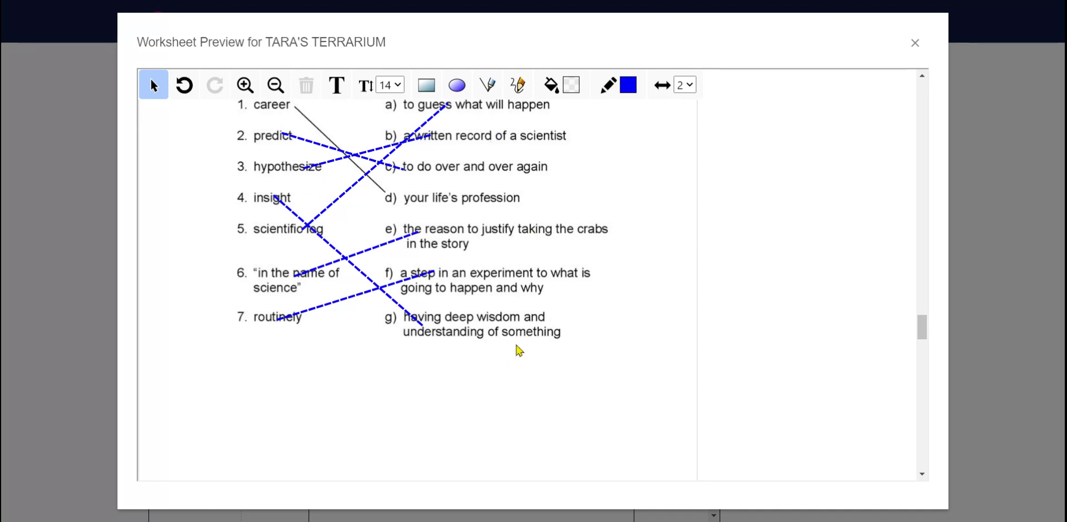
{"action": "scroll", "coordinate": [522, 350], "scroll_direction": "down", "scroll_amount": 3}
{"action": "scroll", "coordinate": [520, 349], "scroll_direction": "down", "scroll_amount": 9}
Type 'gvhg' in the first Phonics answer box, then select the second answer box.
{"action": "scroll", "coordinate": [517, 336], "scroll_direction": "up", "scroll_amount": 3}
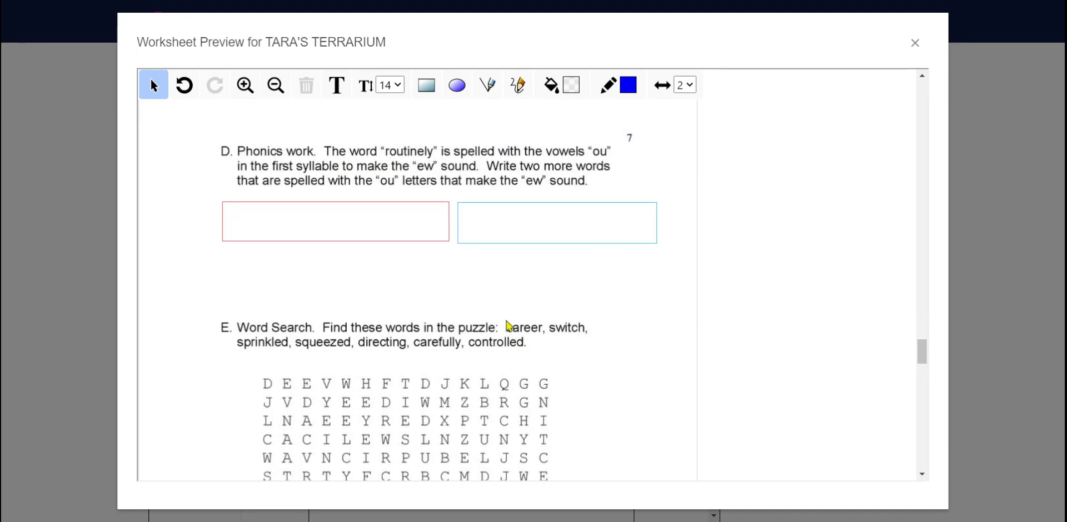
{"action": "left_click", "coordinate": [282, 217]}
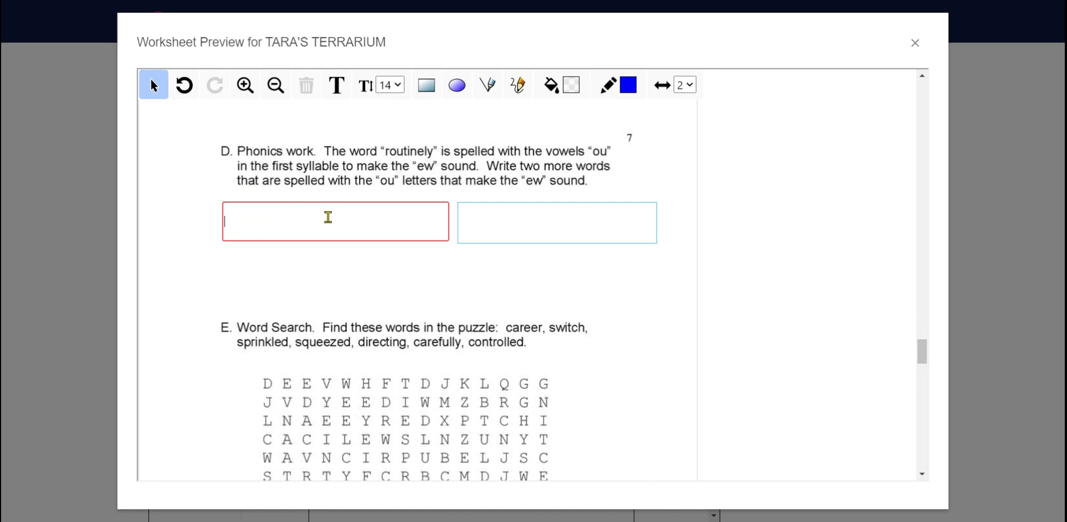
{"action": "type", "text": "gvhgvjhvhb"}
{"action": "left_click", "coordinate": [550, 223]}
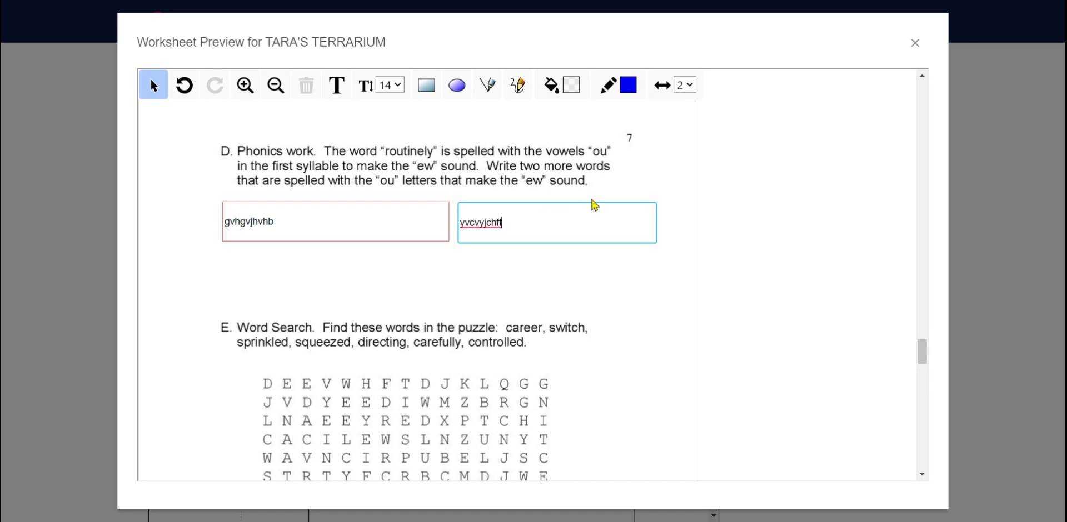
Scroll to the word search, draw a trial ellipse around CONTROLLED, move it, then delete it.
{"action": "scroll", "coordinate": [634, 344], "scroll_direction": "down", "scroll_amount": 1}
{"action": "scroll", "coordinate": [633, 345], "scroll_direction": "down", "scroll_amount": 2}
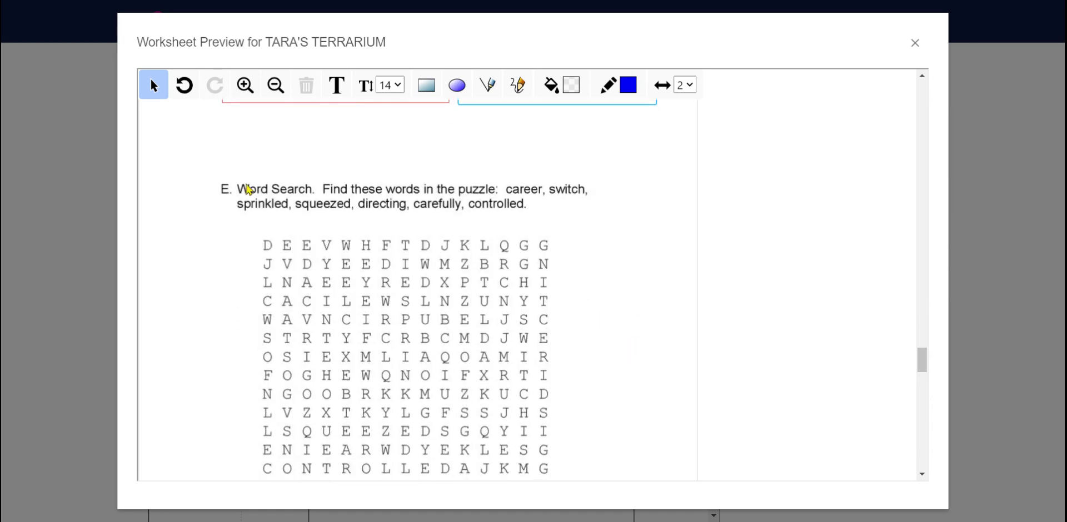
{"action": "scroll", "coordinate": [391, 415], "scroll_direction": "down", "scroll_amount": 1}
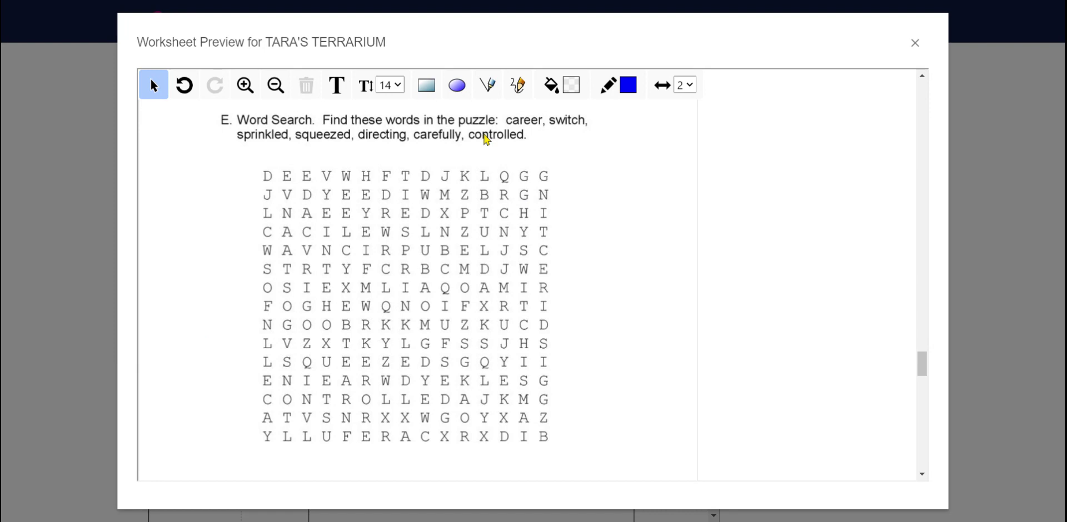
{"action": "left_click", "coordinate": [456, 87]}
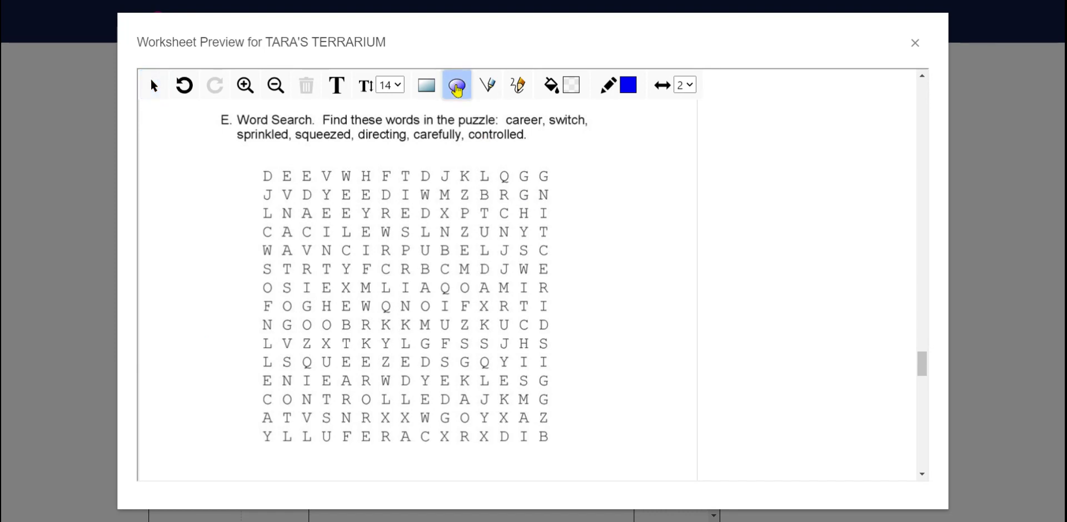
{"action": "left_click_drag", "start_coordinate": [257, 389], "coordinate": [468, 411]}
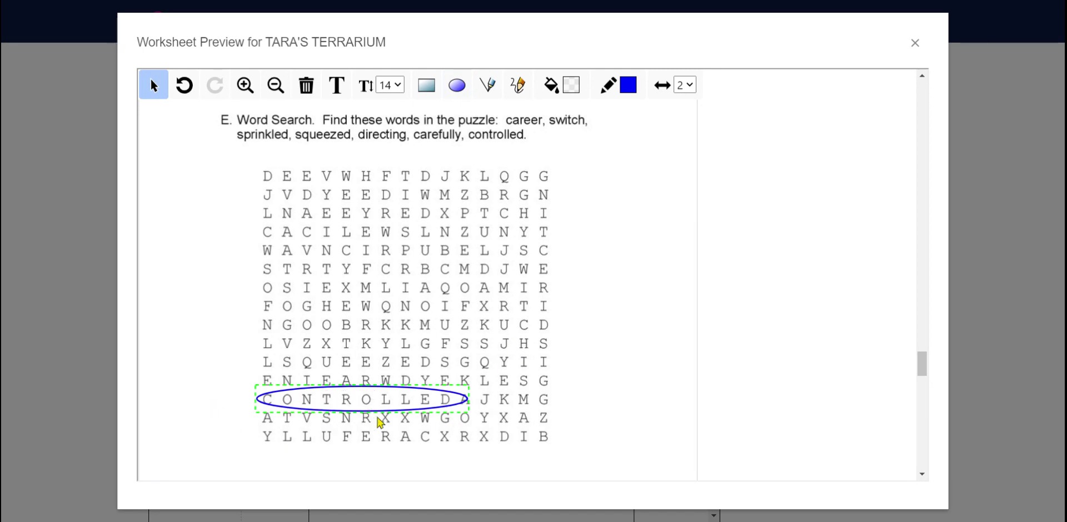
{"action": "mouse_move", "coordinate": [451, 401]}
{"action": "left_mouse_down"}
{"action": "mouse_move", "coordinate": [436, 361]}
{"action": "mouse_move", "coordinate": [481, 410]}
{"action": "mouse_move", "coordinate": [484, 346]}
{"action": "mouse_move", "coordinate": [459, 400]}
{"action": "mouse_move", "coordinate": [447, 401]}
{"action": "left_mouse_up"}
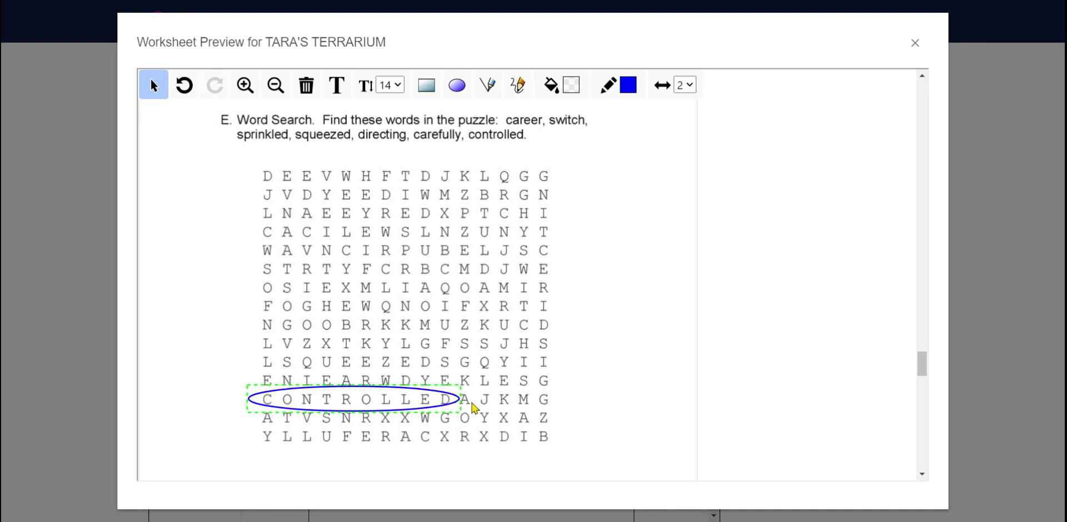
{"action": "left_click", "coordinate": [301, 90]}
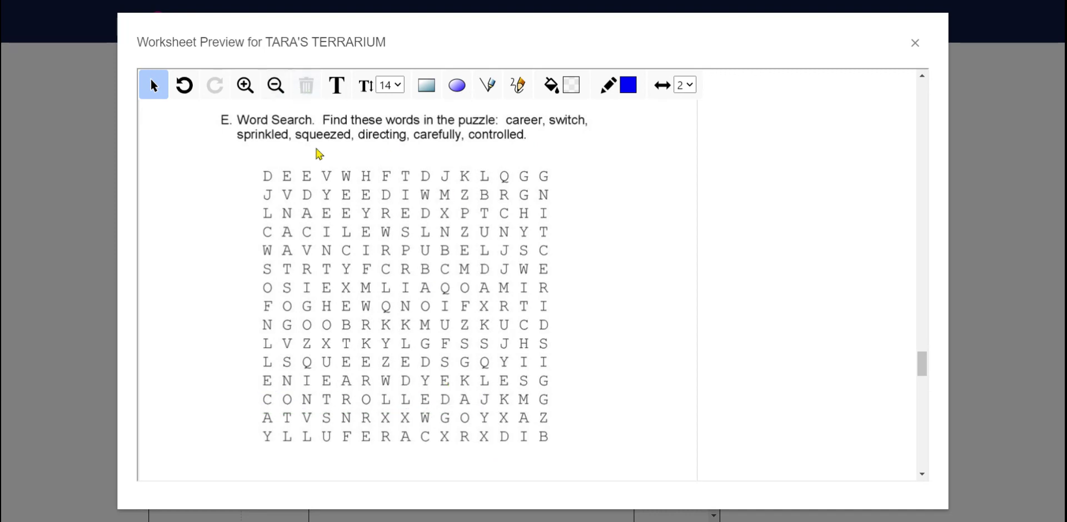
Underline CONTROLLED with a straight line and loop SQUEEZED freehand in the word search.
{"action": "left_click", "coordinate": [487, 86]}
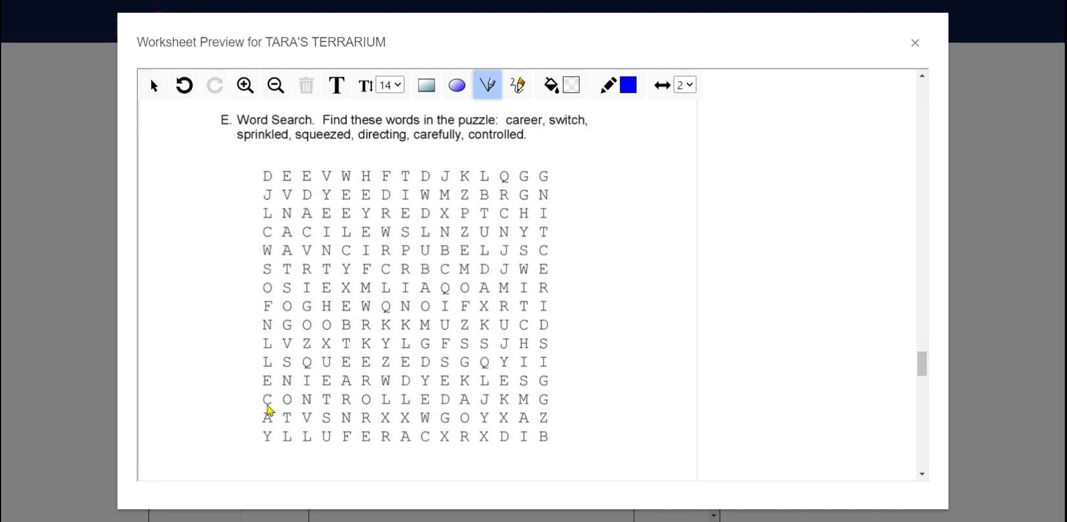
{"action": "left_click_drag", "start_coordinate": [268, 405], "coordinate": [454, 407]}
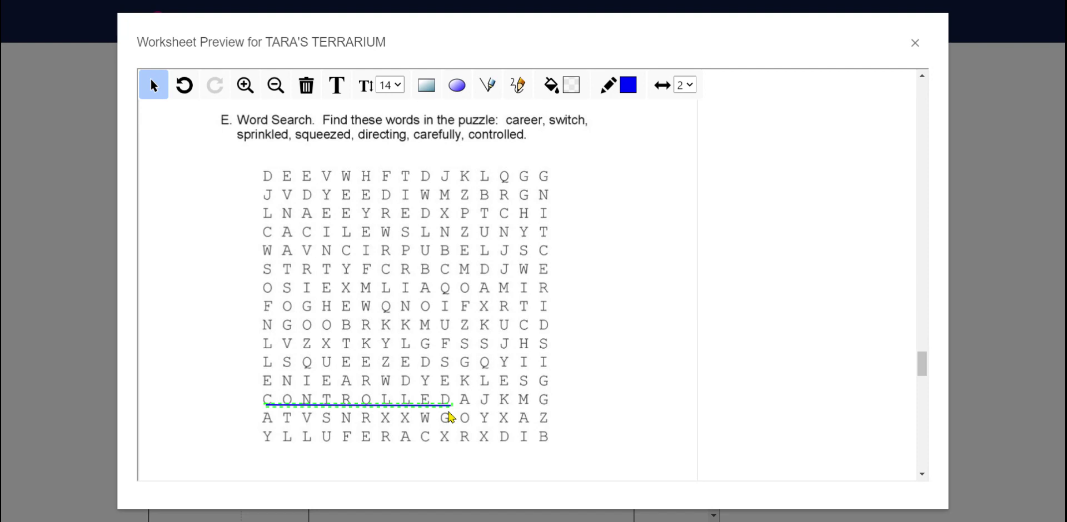
{"action": "left_click", "coordinate": [515, 90]}
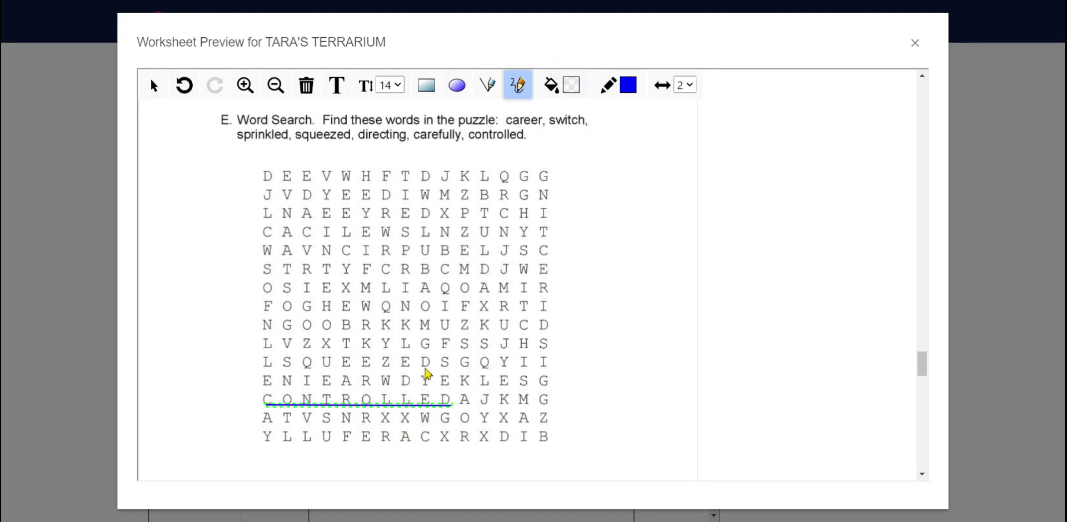
{"action": "mouse_move", "coordinate": [433, 365]}
{"action": "left_mouse_down"}
{"action": "mouse_move", "coordinate": [433, 351]}
{"action": "mouse_move", "coordinate": [290, 353]}
{"action": "mouse_move", "coordinate": [279, 365]}
{"action": "mouse_move", "coordinate": [429, 369]}
{"action": "mouse_move", "coordinate": [433, 351]}
{"action": "left_mouse_up"}
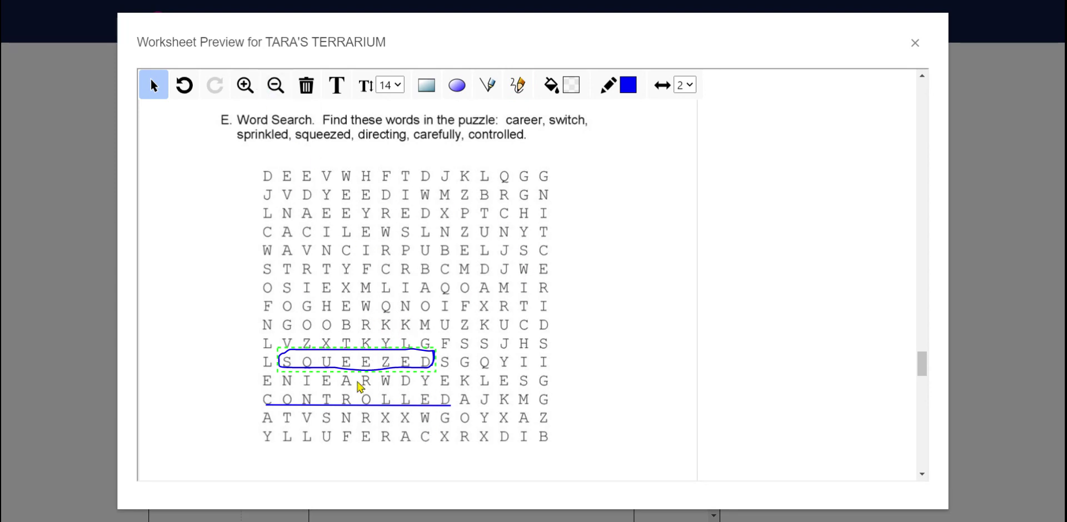
Delete the CONTROLLED underline, adjust the SQUEEZED loop, and scroll to the multiple-choice questions.
{"action": "left_click", "coordinate": [366, 403]}
{"action": "left_click", "coordinate": [306, 85]}
{"action": "mouse_move", "coordinate": [350, 363]}
{"action": "left_mouse_down"}
{"action": "mouse_move", "coordinate": [558, 326]}
{"action": "mouse_move", "coordinate": [395, 384]}
{"action": "mouse_move", "coordinate": [351, 367]}
{"action": "left_mouse_up"}
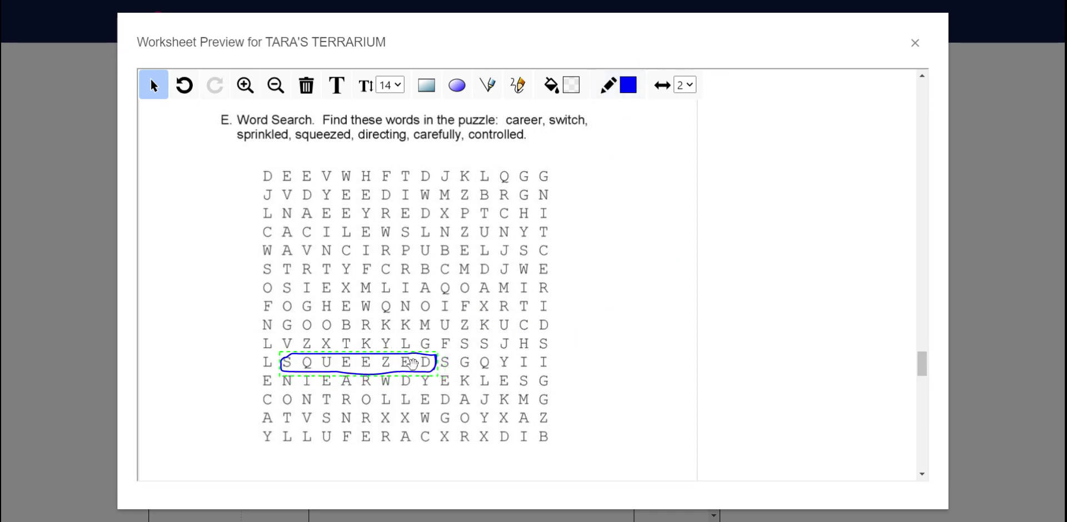
{"action": "scroll", "coordinate": [424, 316], "scroll_direction": "down", "scroll_amount": 3}
{"action": "scroll", "coordinate": [480, 295], "scroll_direction": "up", "scroll_amount": 4}
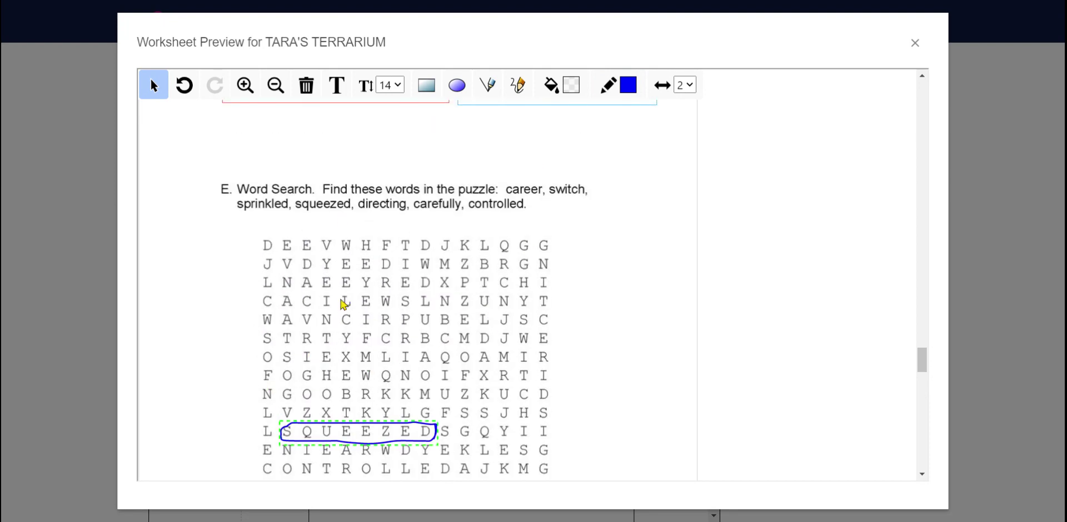
{"action": "scroll", "coordinate": [483, 341], "scroll_direction": "down", "scroll_amount": 3}
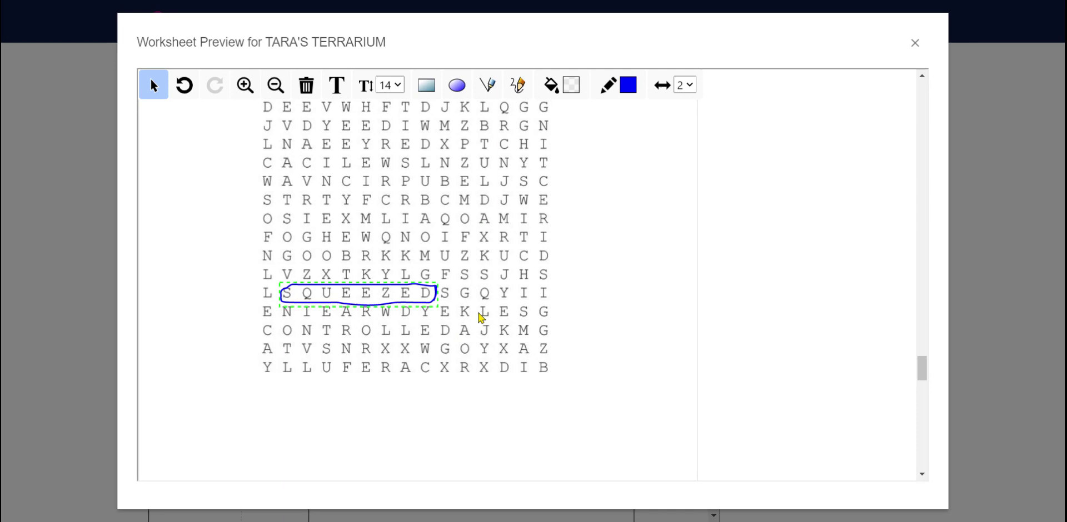
{"action": "scroll", "coordinate": [481, 317], "scroll_direction": "down", "scroll_amount": 8}
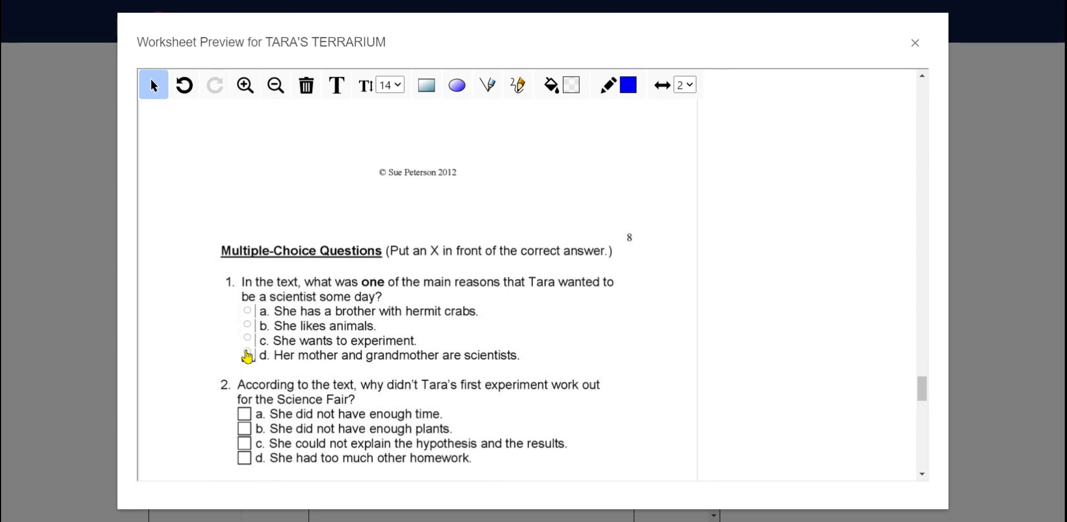
Mark question 1 as d, 'Her mother and grandmother are scientists', after briefly trying a.
{"action": "left_click", "coordinate": [247, 352]}
{"action": "left_click", "coordinate": [247, 310]}
{"action": "left_click", "coordinate": [248, 352]}
Scroll the preview back up to page 1's objective and vocabulary table.
{"action": "scroll", "coordinate": [509, 305], "scroll_direction": "down", "scroll_amount": 15}
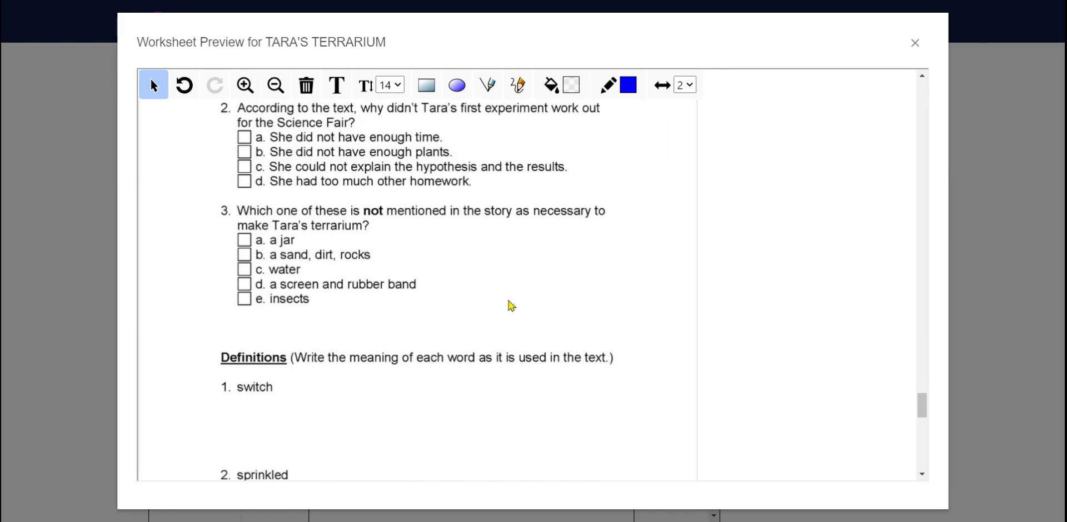
{"action": "scroll", "coordinate": [516, 307], "scroll_direction": "up", "scroll_amount": 15}
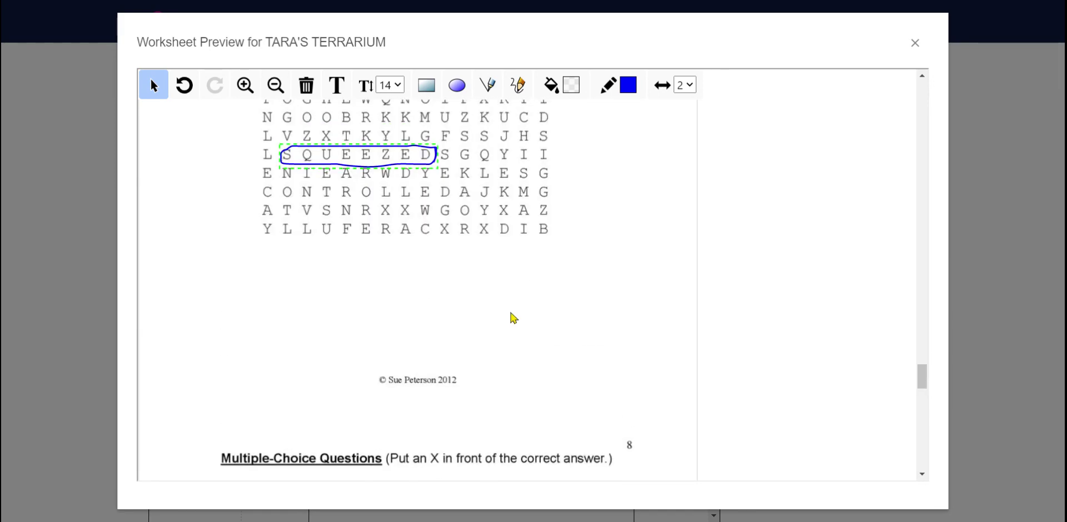
{"action": "scroll", "coordinate": [694, 361], "scroll_direction": "up", "scroll_amount": 20}
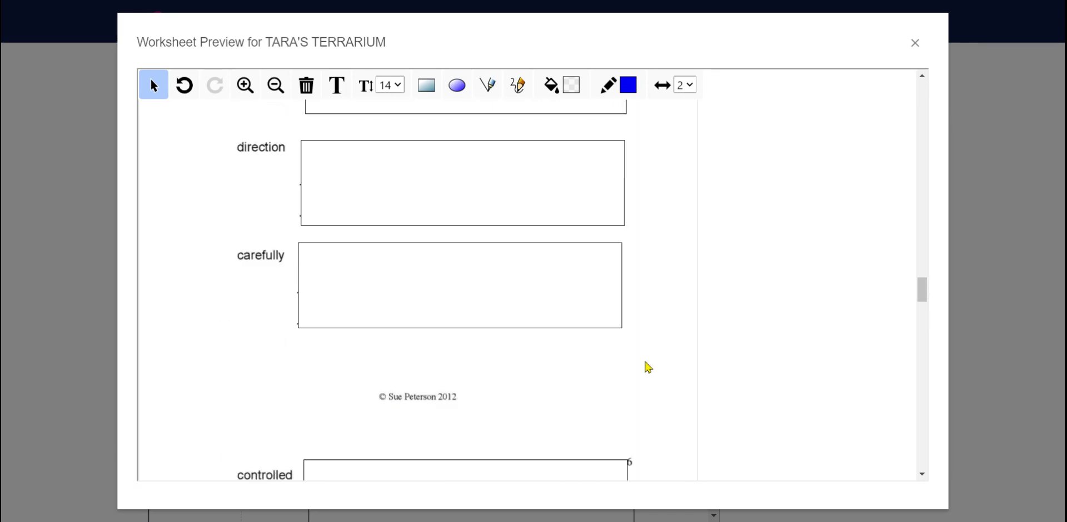
{"action": "scroll", "coordinate": [572, 317], "scroll_direction": "up", "scroll_amount": 5}
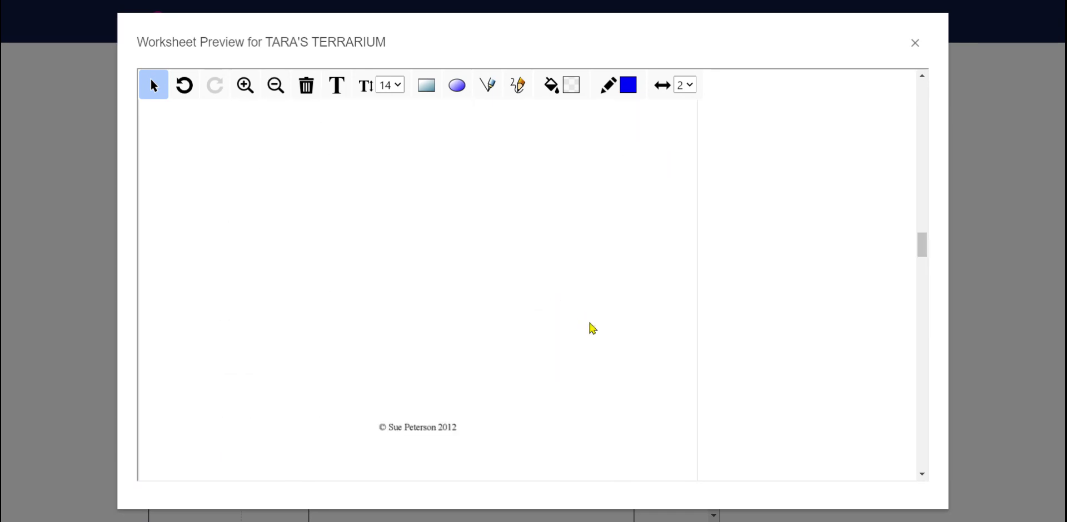
{"action": "scroll", "coordinate": [600, 315], "scroll_direction": "up", "scroll_amount": 10}
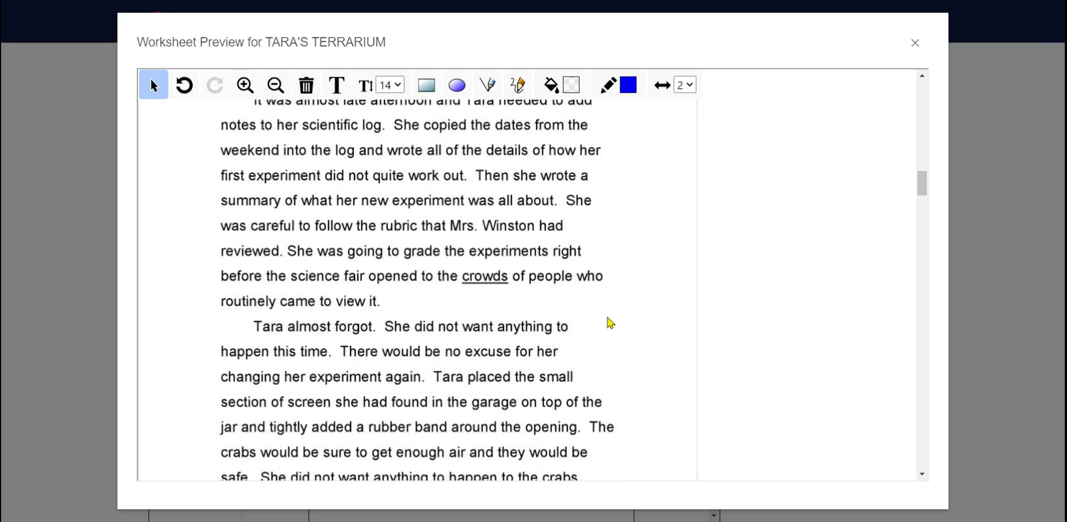
{"action": "scroll", "coordinate": [594, 319], "scroll_direction": "up", "scroll_amount": 5}
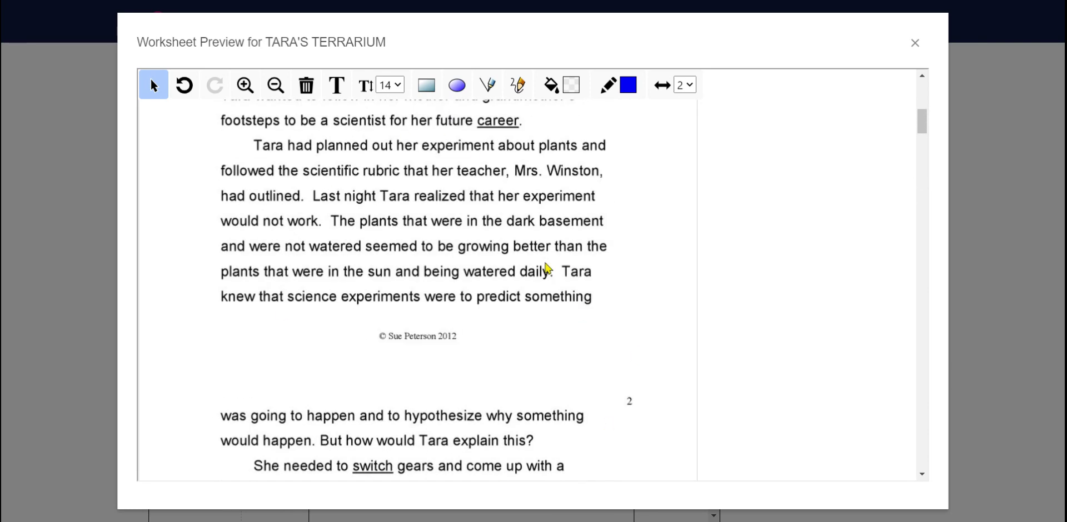
{"action": "scroll", "coordinate": [550, 278], "scroll_direction": "up", "scroll_amount": 10}
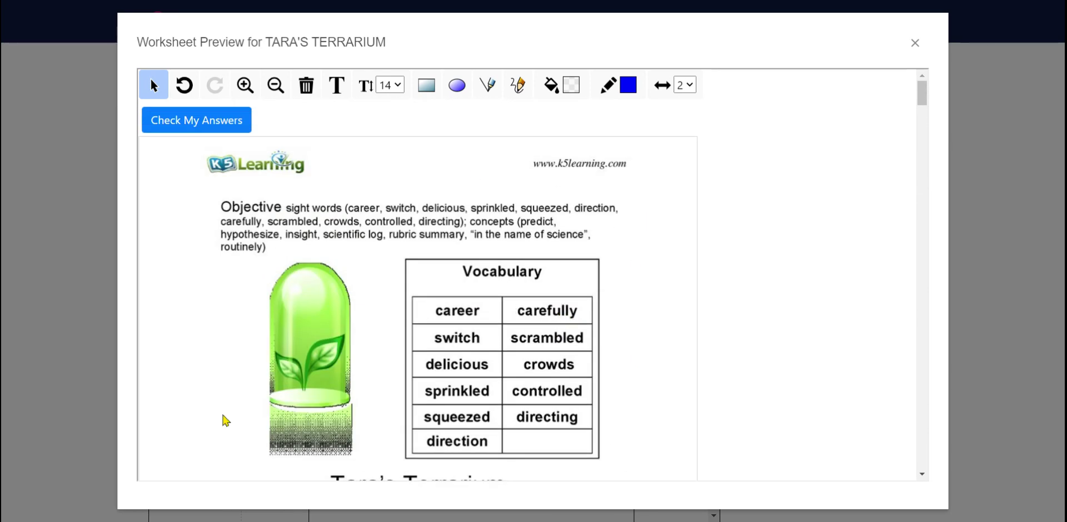